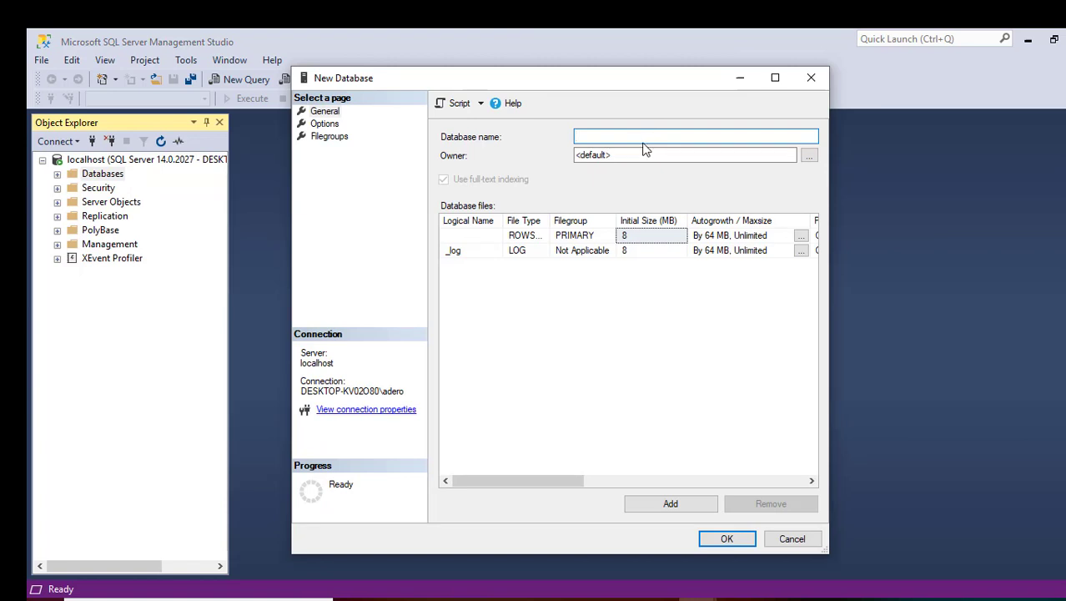
# Name the new database NewEmployees, keep the default owner and file settings, and create it.
pyautogui.write('NewEmployuee')
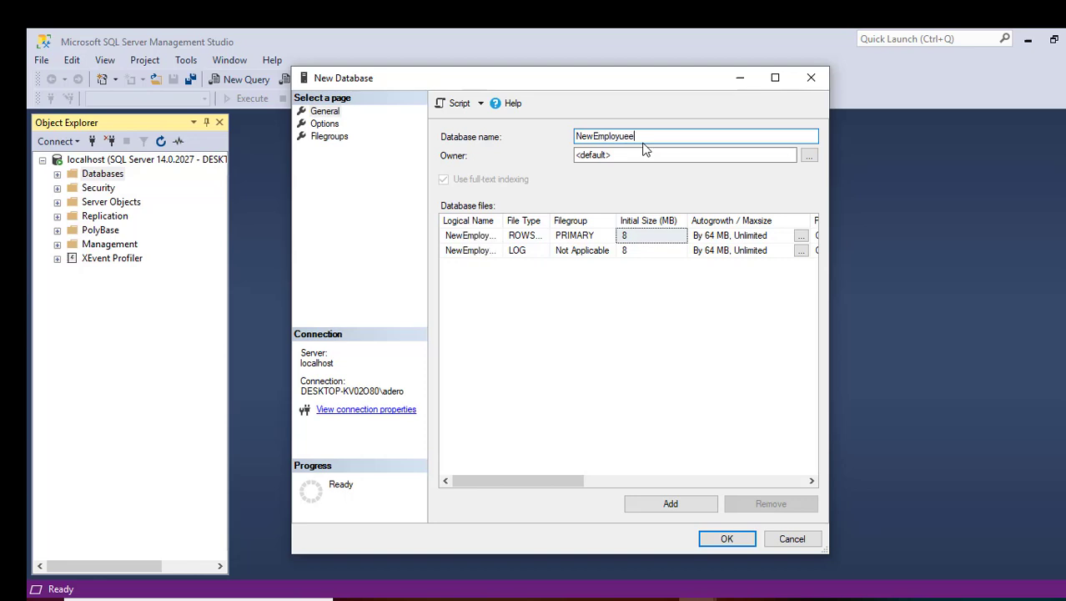
pyautogui.press('BackSpace')
pyautogui.press('BackSpace')
pyautogui.press('BackSpace')
pyautogui.press('BackSpace')
pyautogui.write('yees')
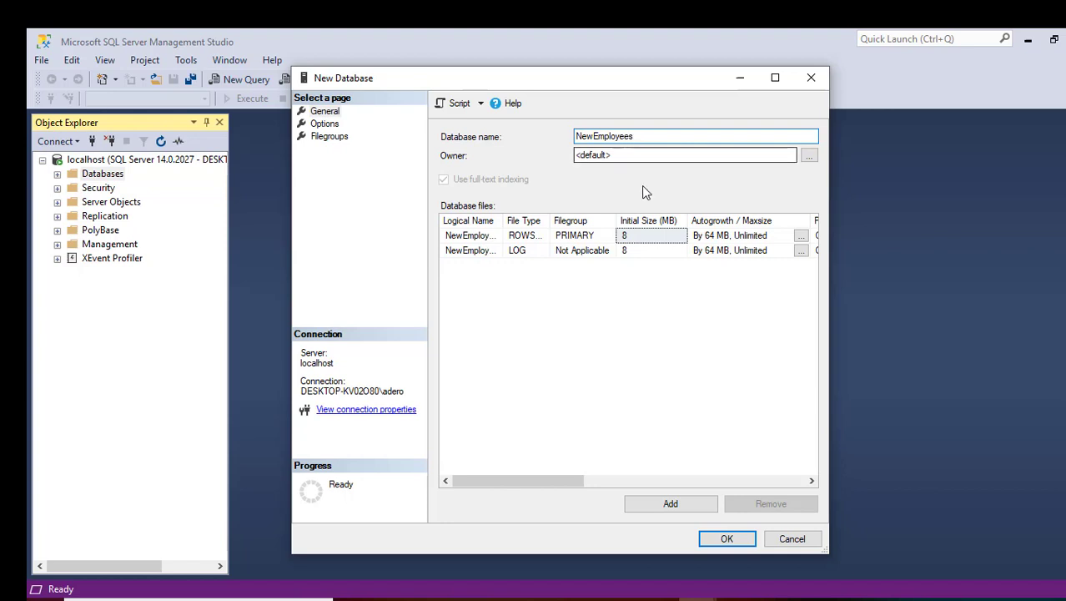
pyautogui.click(725, 540)
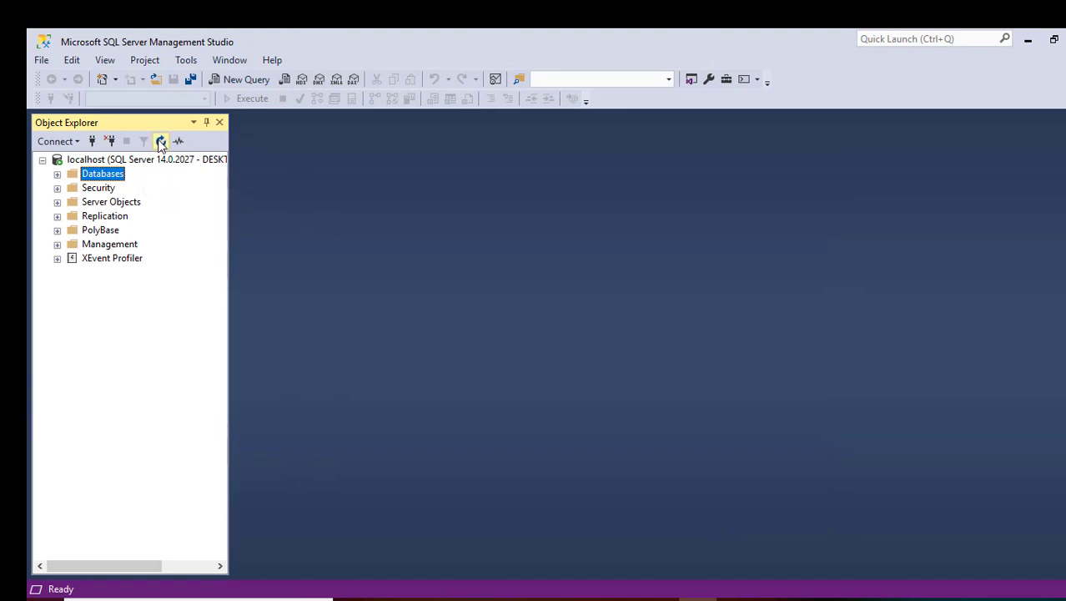
# Start designing a new standard table in the NewEmployees database.
pyautogui.click(57, 174)
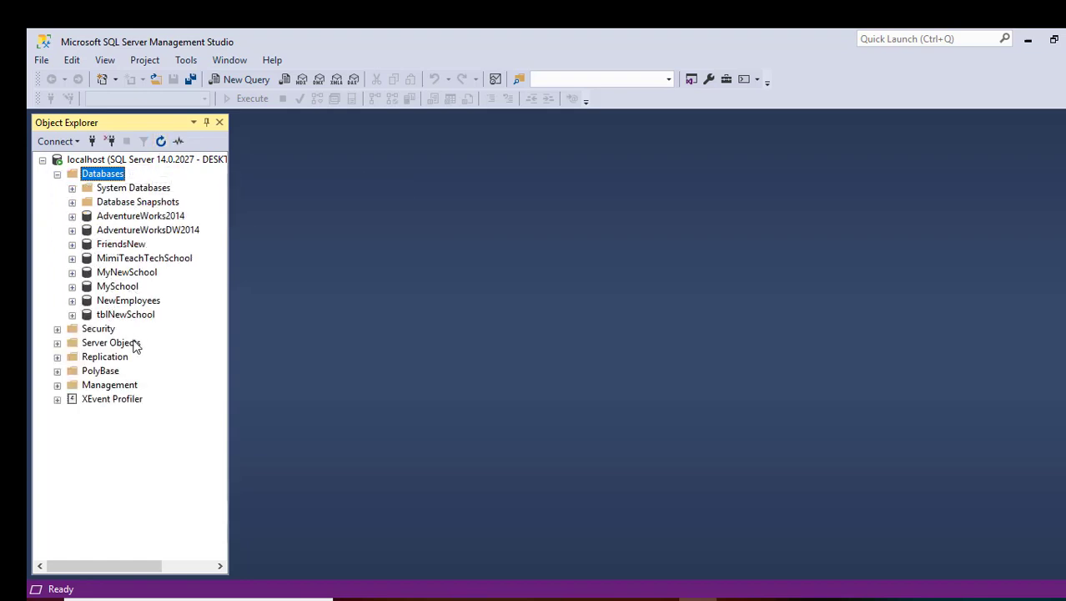
pyautogui.click(139, 302)
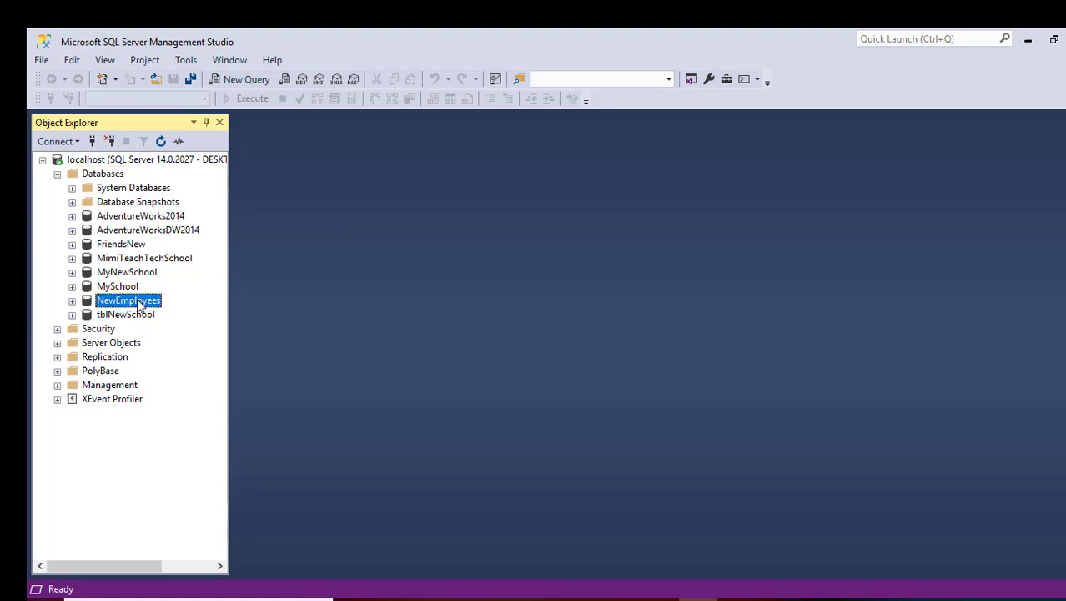
pyautogui.click(72, 302)
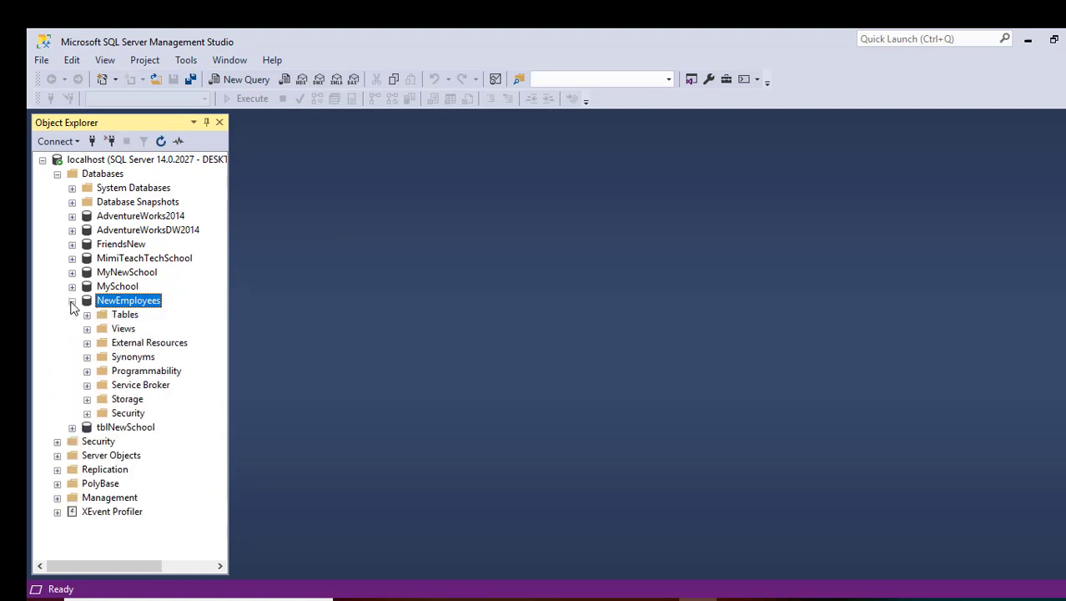
pyautogui.click(123, 318)
pyautogui.rightClick(123, 318)
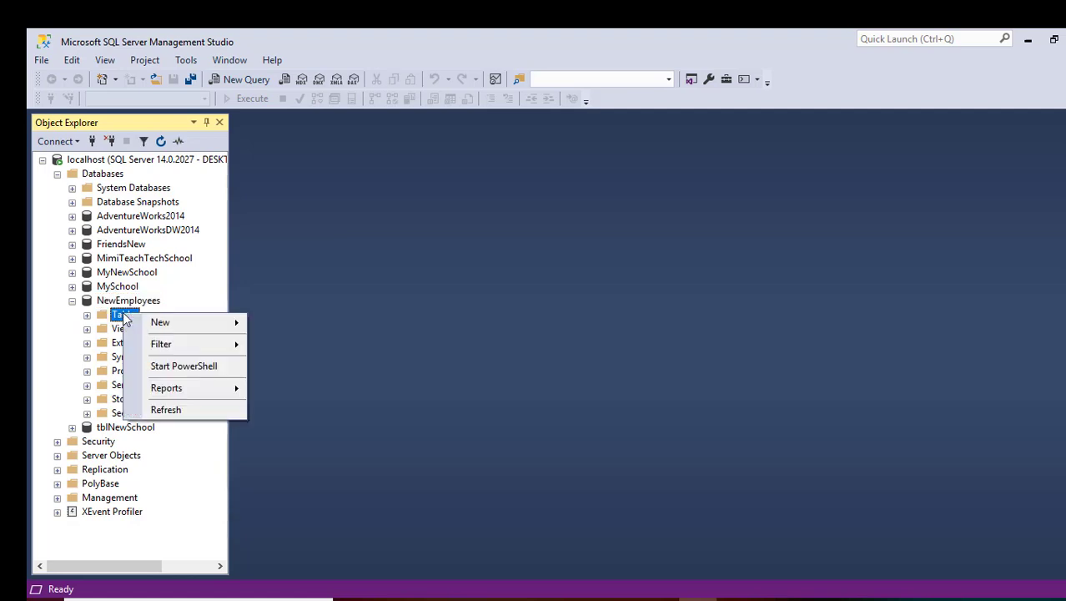
pyautogui.moveTo(162, 322)
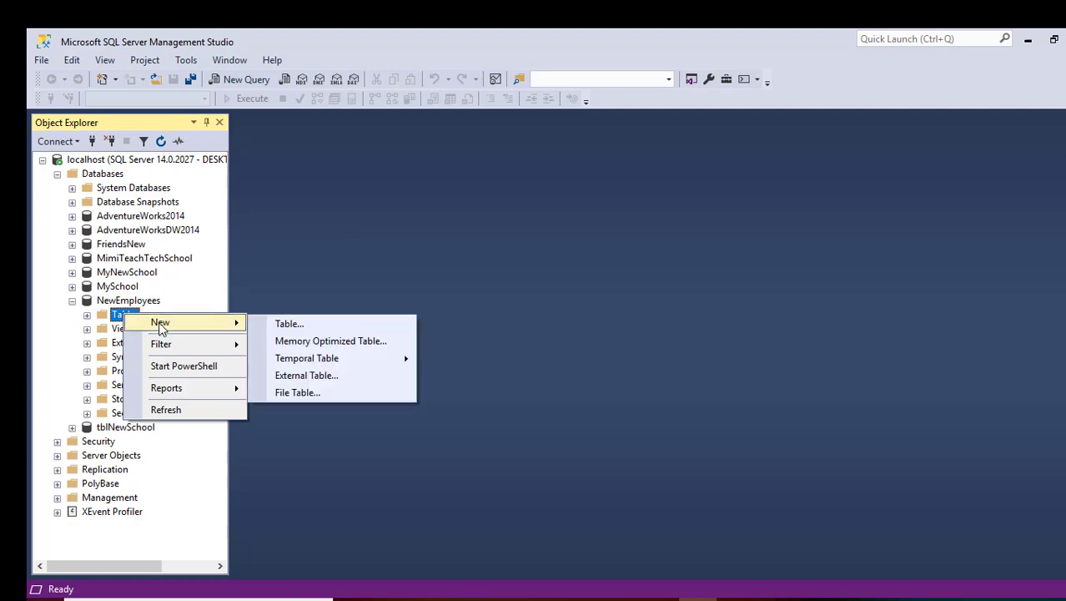
pyautogui.click(287, 324)
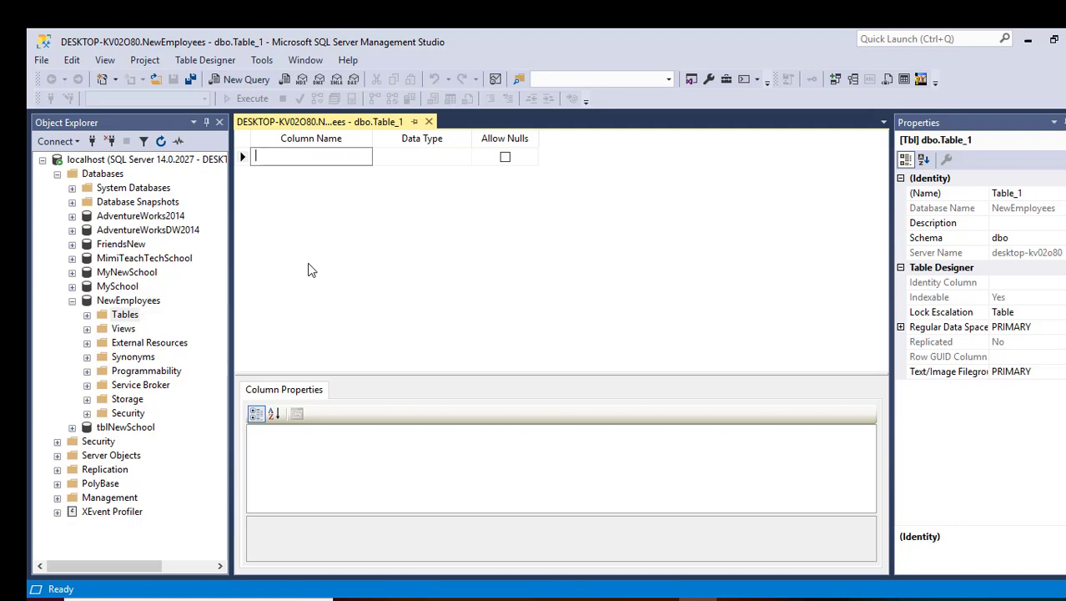
# Define the table's first column as EmployeeID with the data type int.
pyautogui.write('EmployeeID')
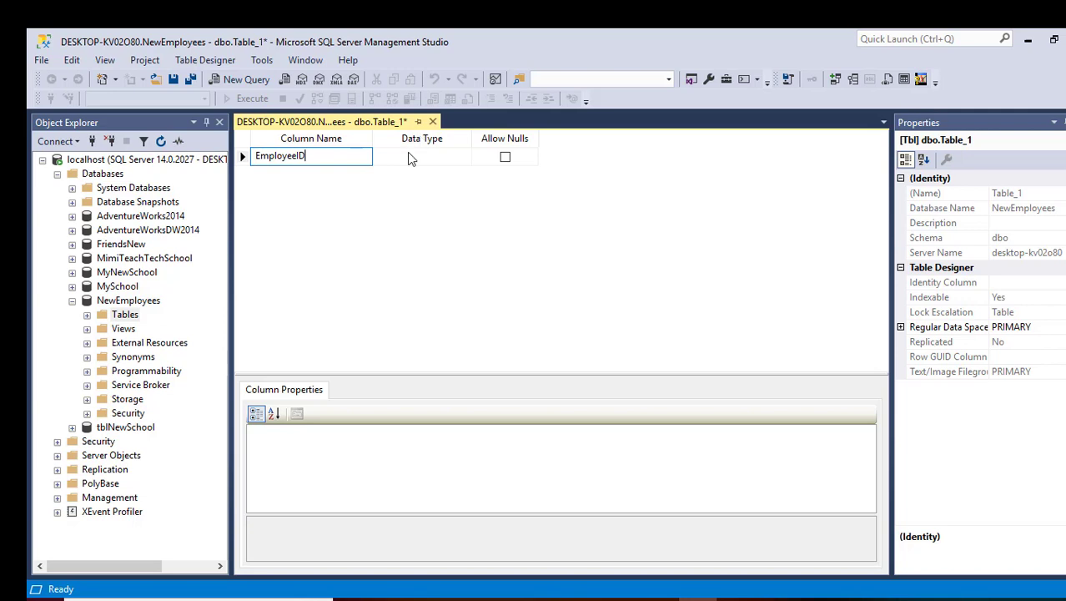
pyautogui.click(411, 159)
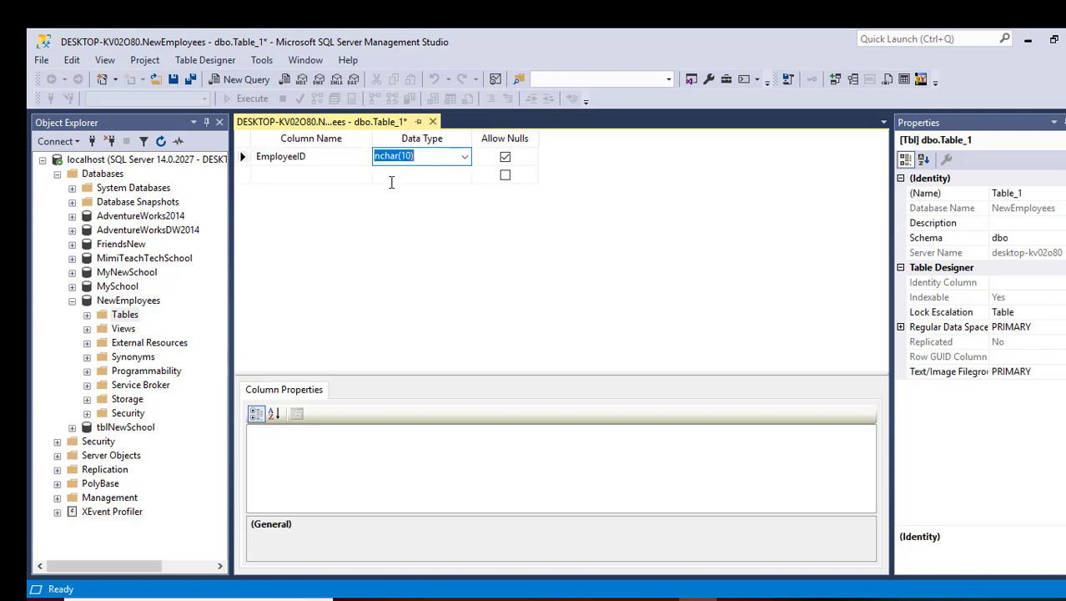
pyautogui.click(465, 159)
pyautogui.scroll(-1, 386, 260)
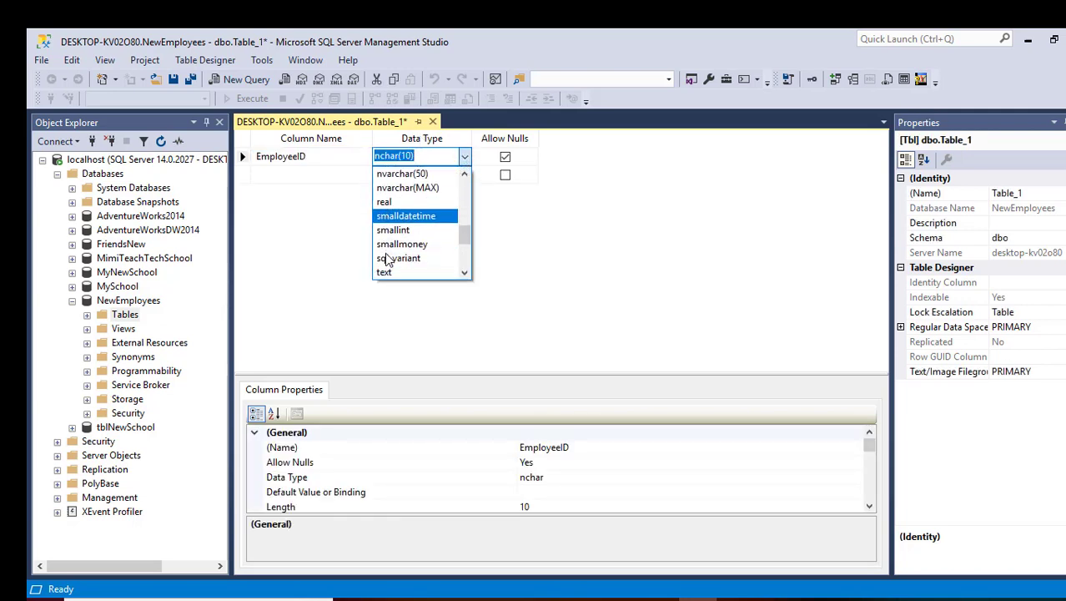
pyautogui.scroll(2, 407, 213)
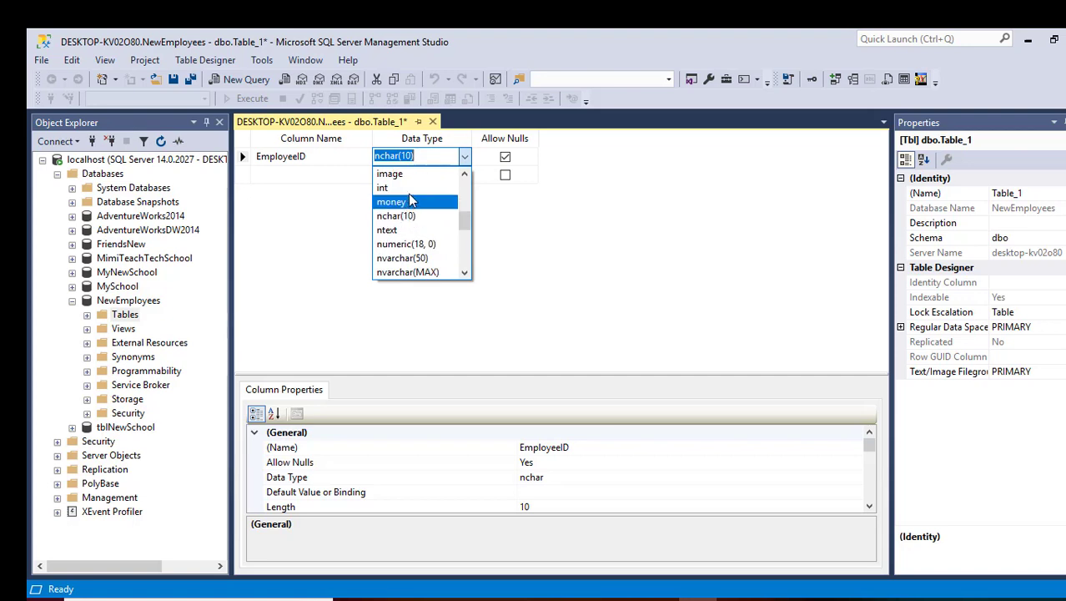
pyautogui.click(412, 187)
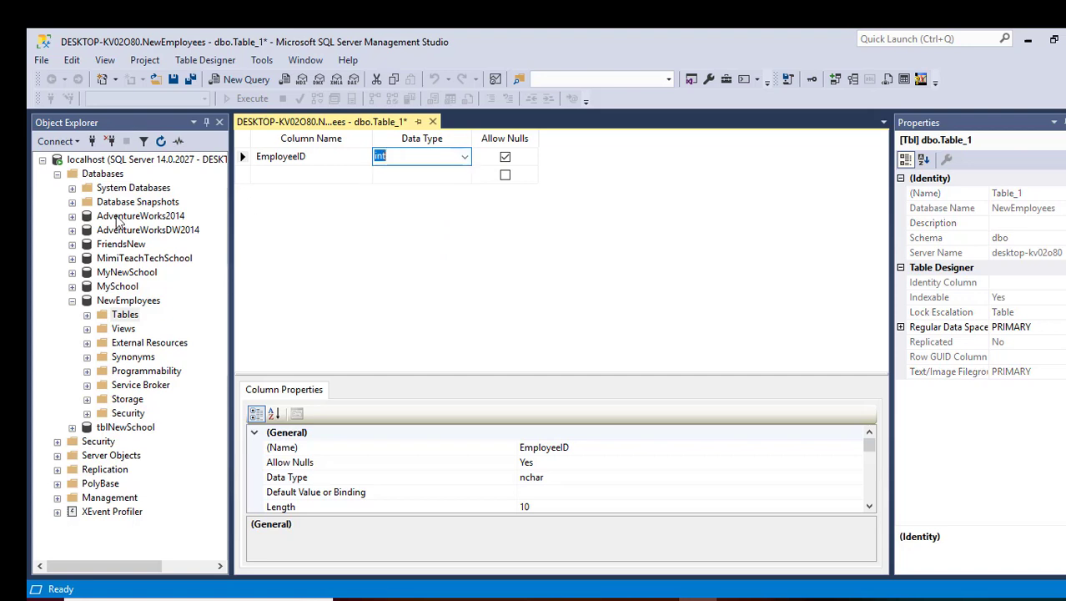
# Add a second column named EmployeeFName with the data type nchar(20).
pyautogui.click(266, 175)
pyautogui.write('E')
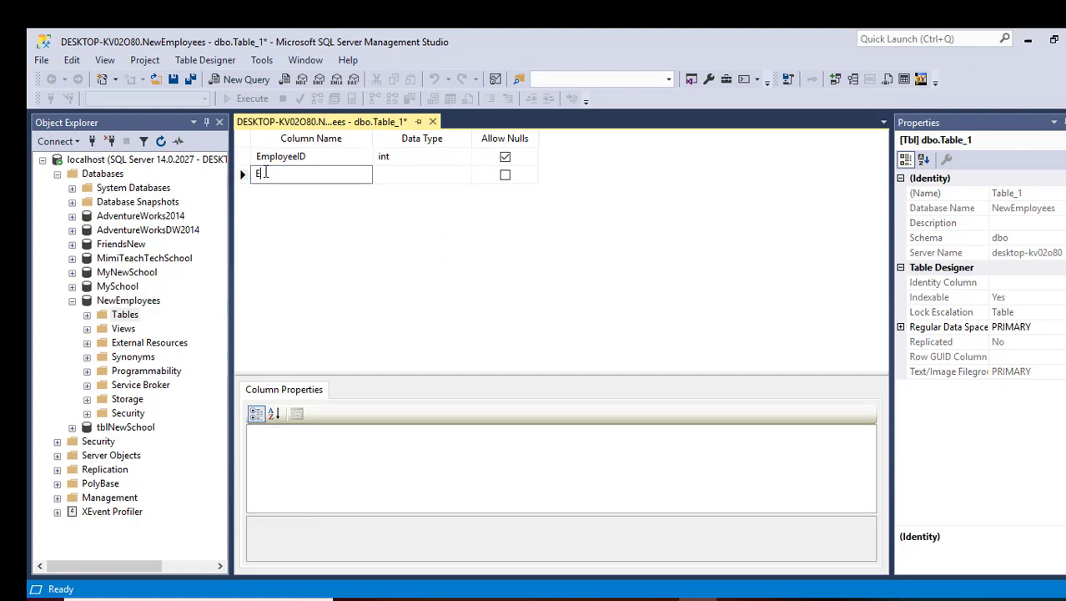
pyautogui.write('mployeeFName')
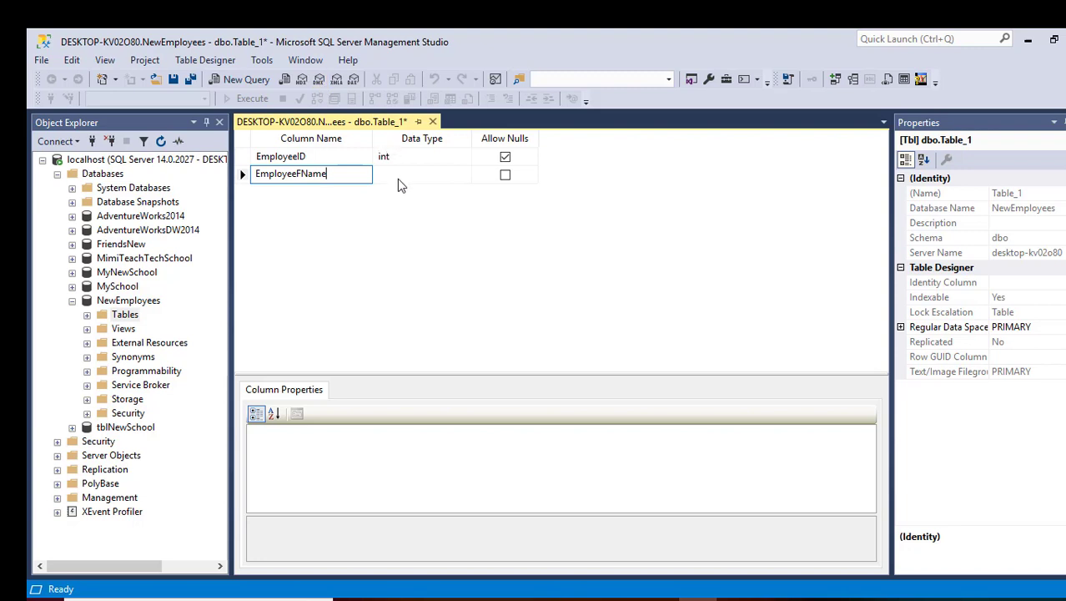
pyautogui.click(398, 179)
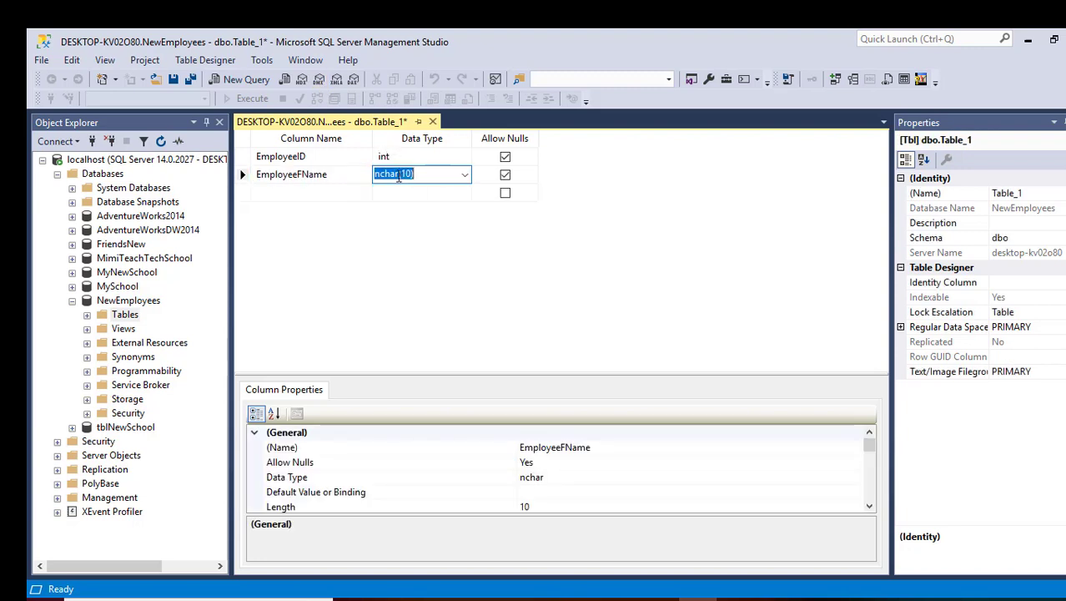
pyautogui.click(466, 181)
pyautogui.click(413, 189)
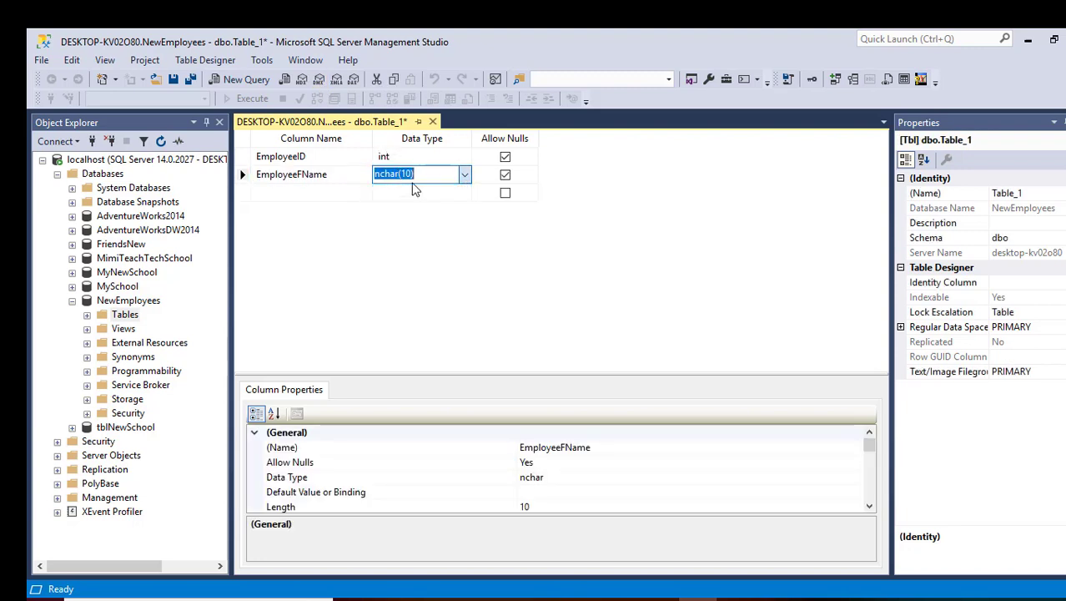
pyautogui.click(408, 174)
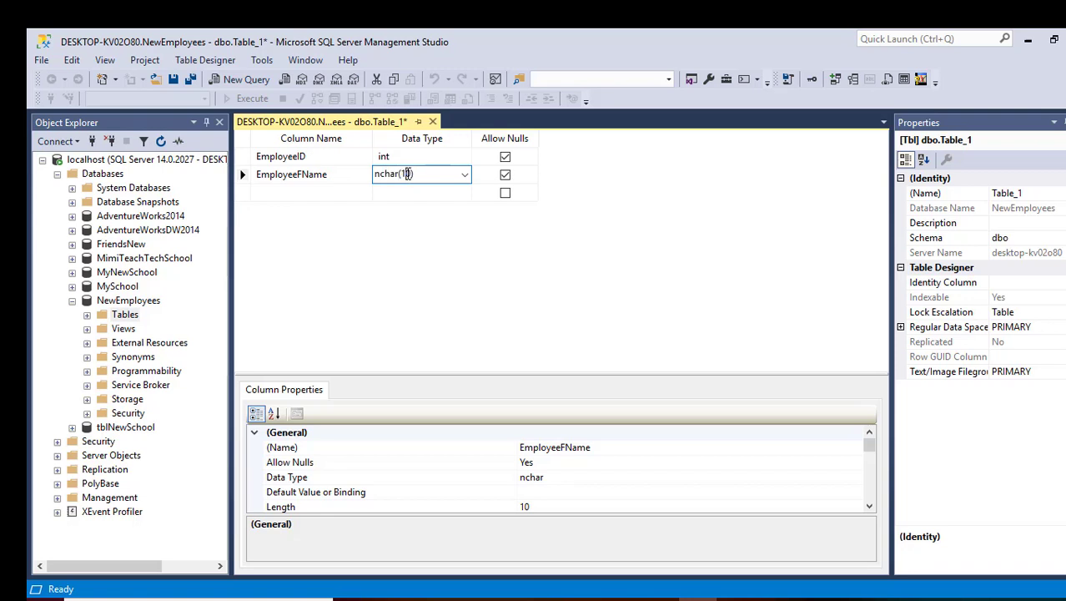
pyautogui.press('BackSpace')
pyautogui.write('2')
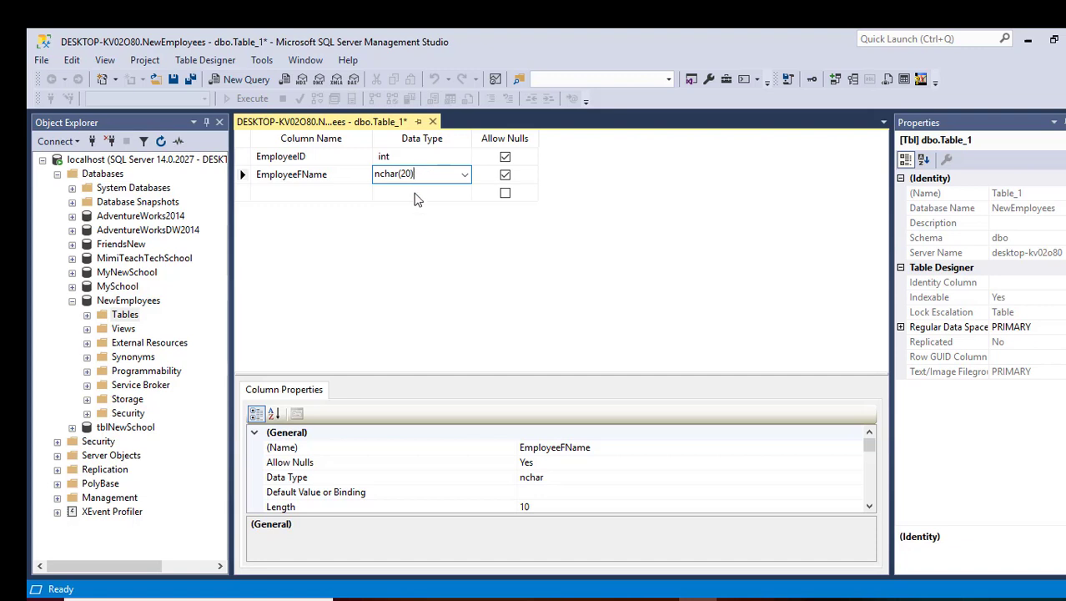
# Disallow nulls for EmployeeID and add a third column named EmployeeLName with the data type nchar(20).
pyautogui.click(269, 193)
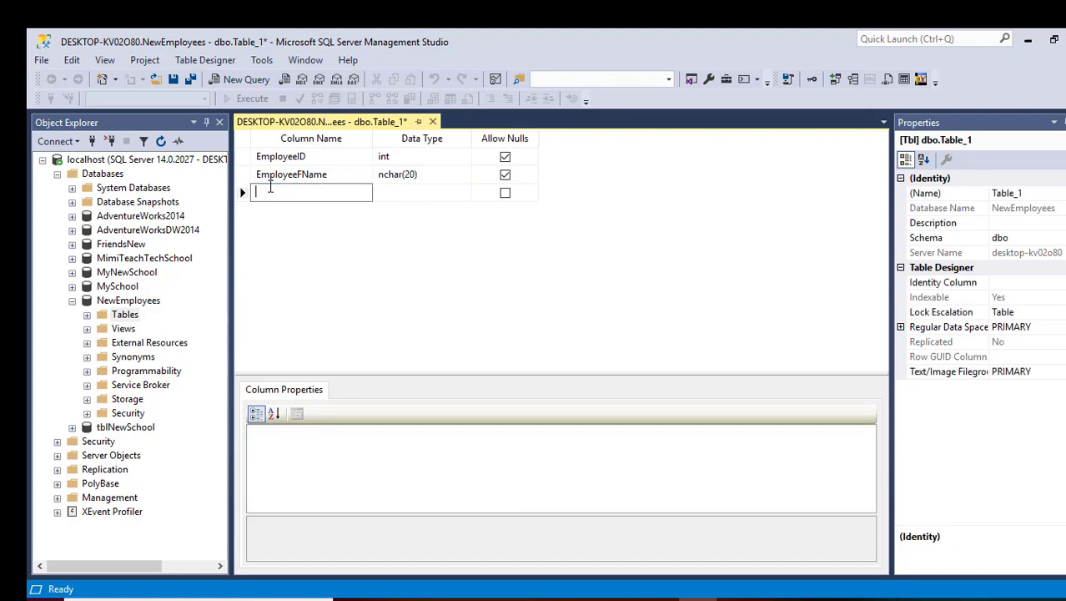
pyautogui.click(504, 156)
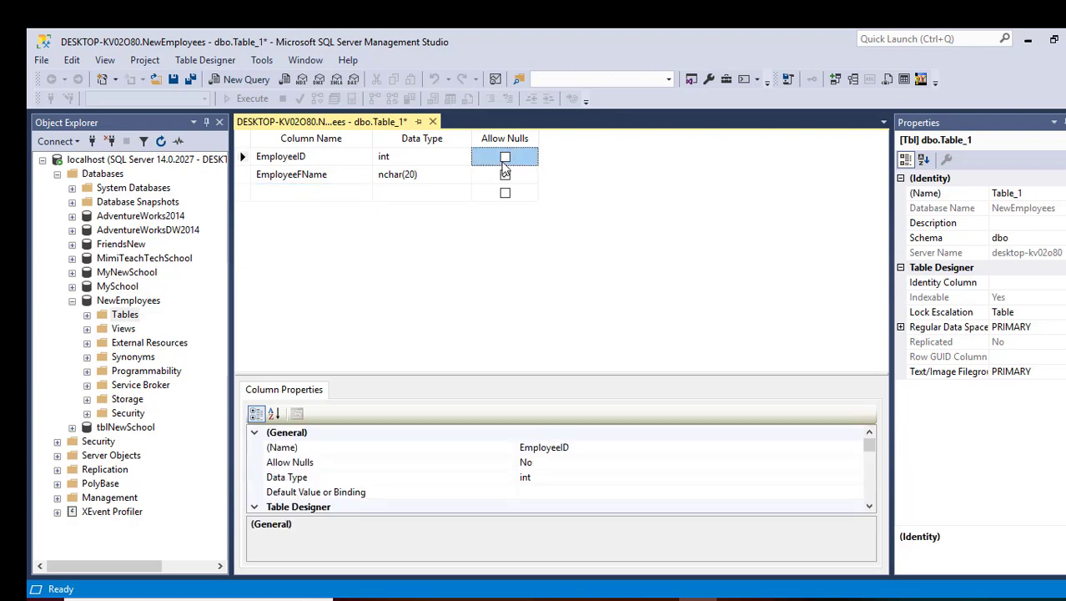
pyautogui.click(287, 193)
pyautogui.write('E')
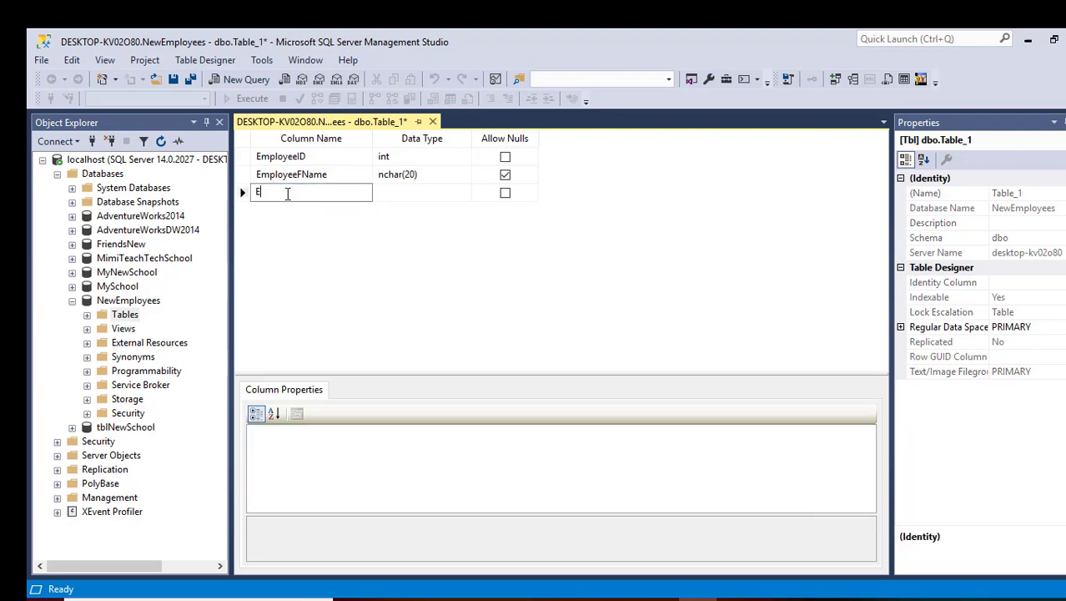
pyautogui.write('mployeeLName')
pyautogui.click(442, 196)
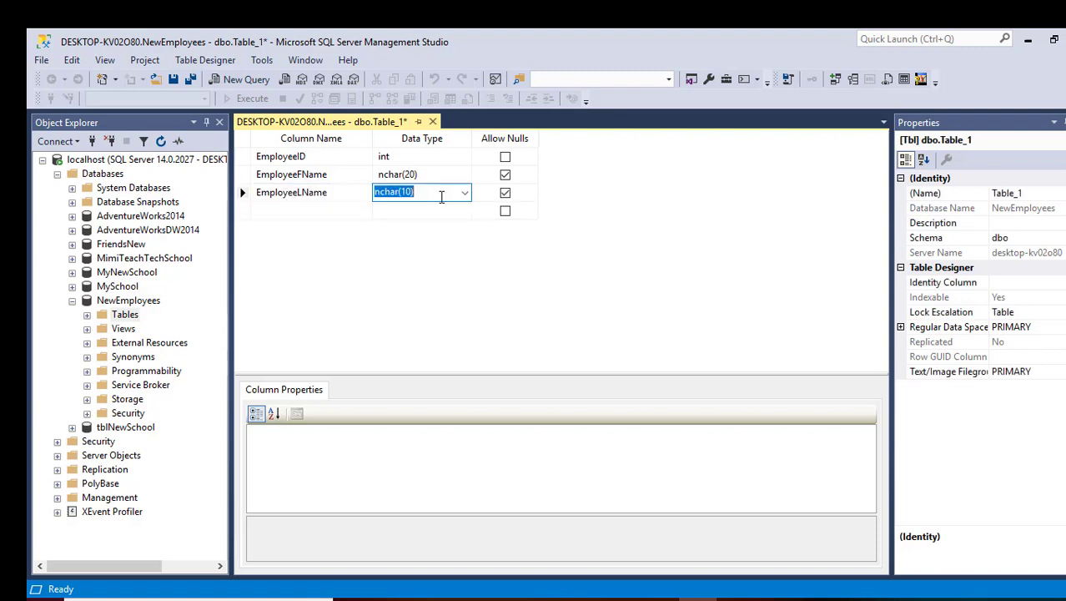
pyautogui.click(404, 194)
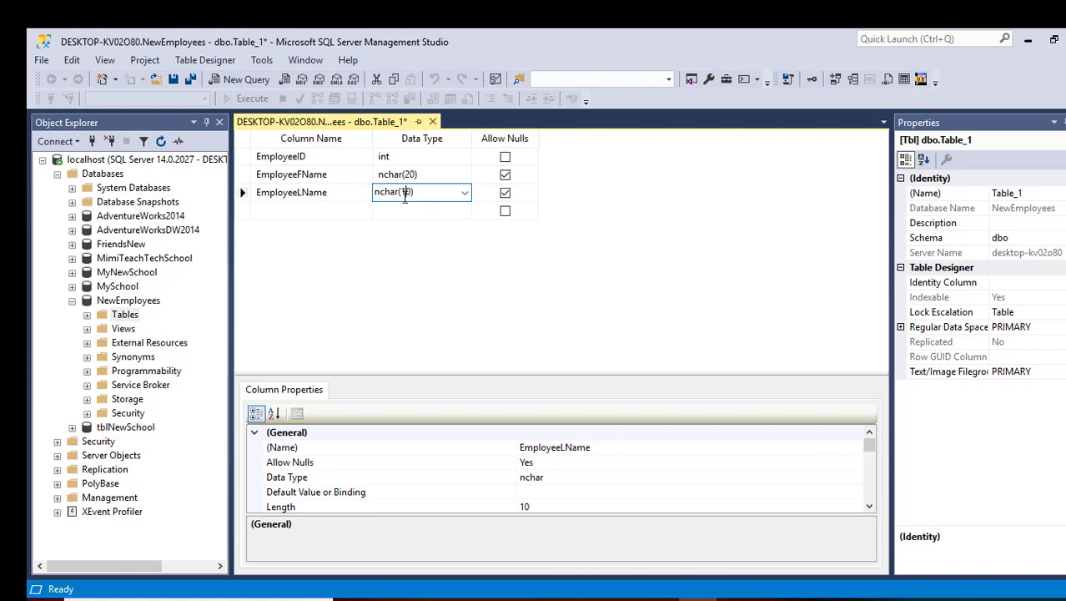
pyautogui.press('BackSpace')
pyautogui.write('2')
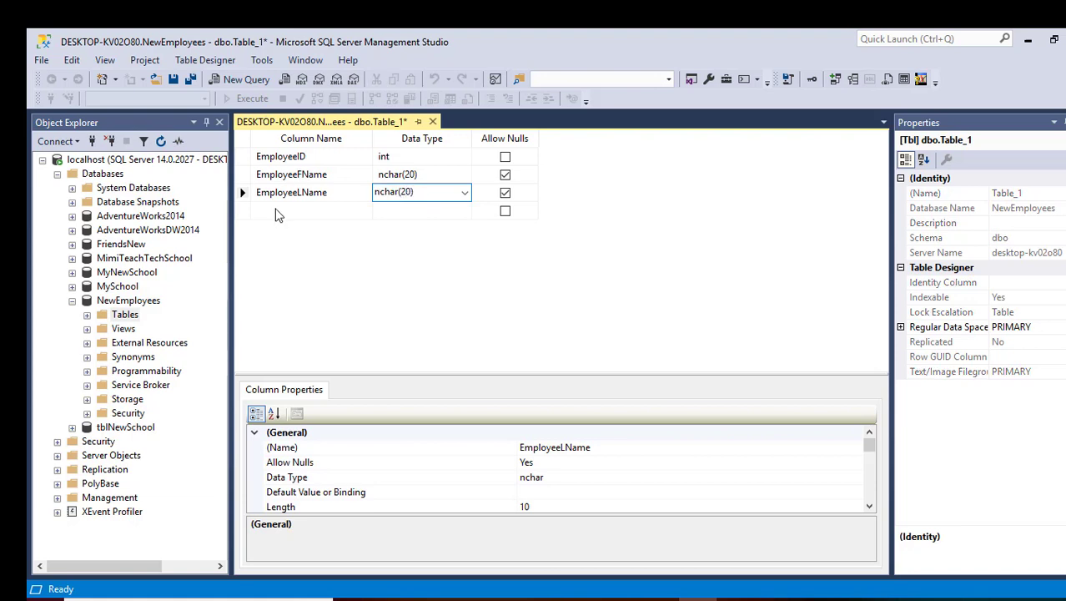
# Add a fourth column named EmployeePhoneNumber with the data type int.
pyautogui.click(278, 213)
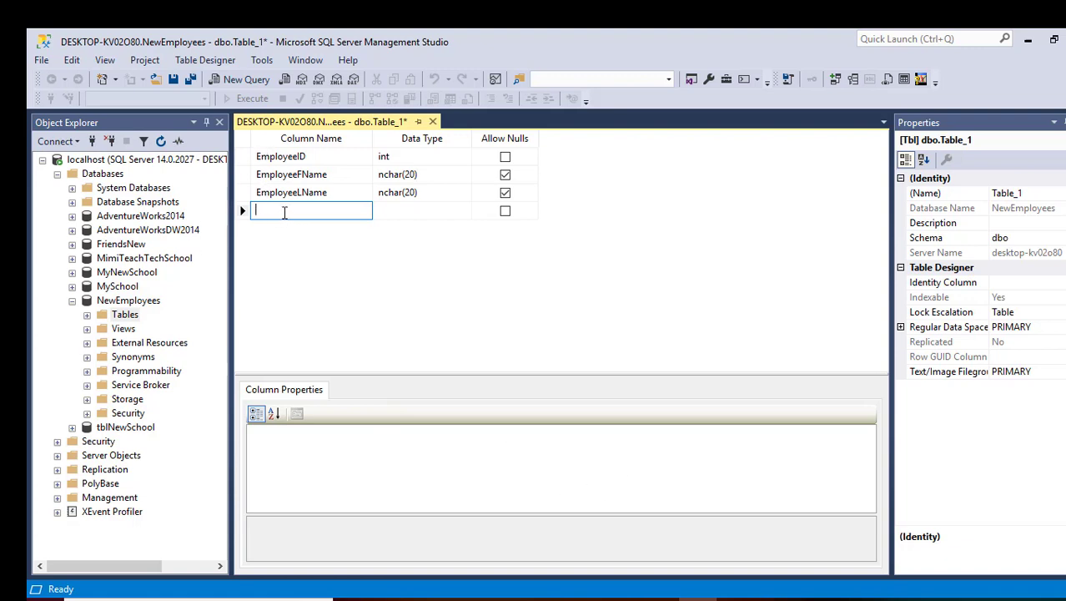
pyautogui.write('Employee')
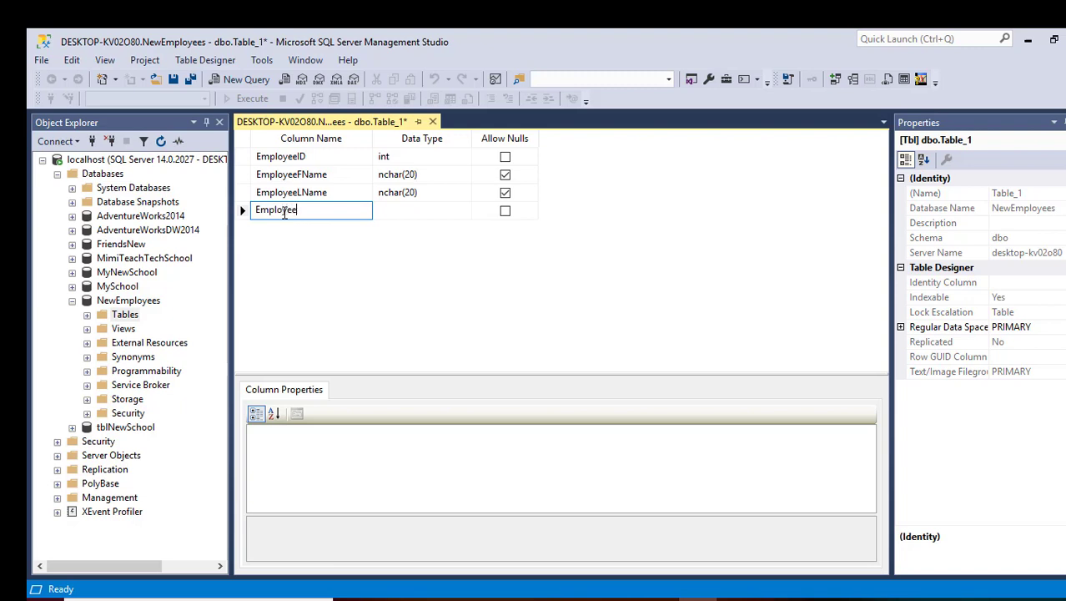
pyautogui.write('PhoneNumber')
pyautogui.click(425, 211)
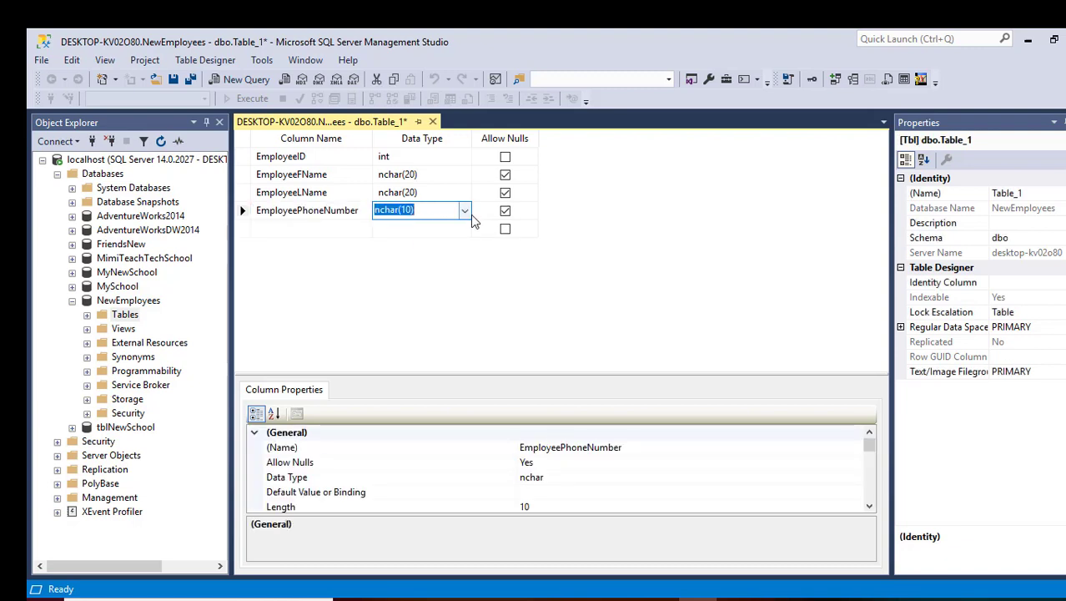
pyautogui.click(465, 211)
pyautogui.scroll(-1, 396, 307)
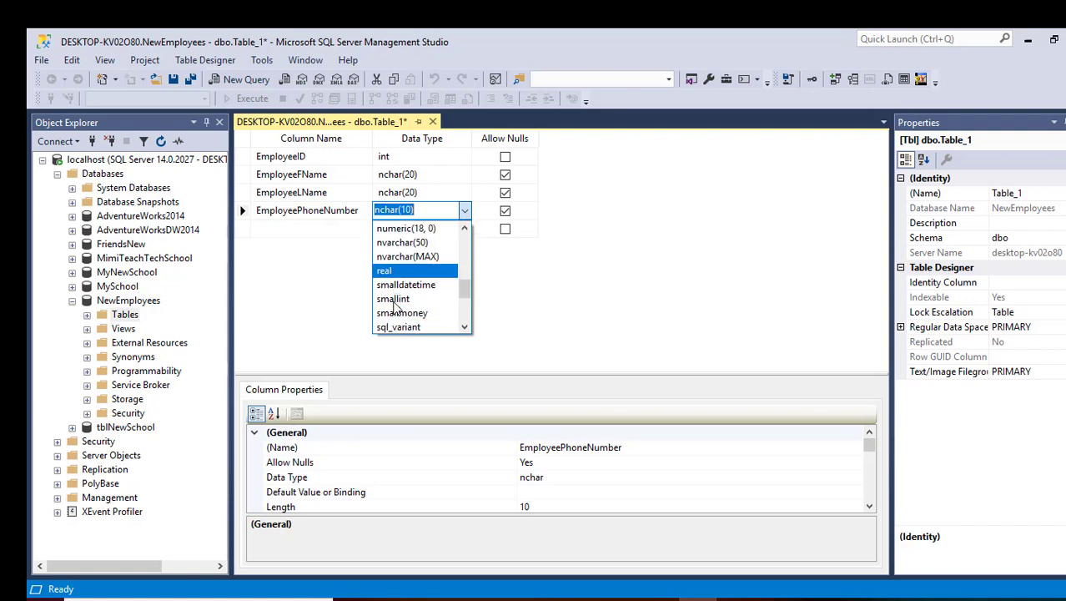
pyautogui.scroll(-4, 396, 307)
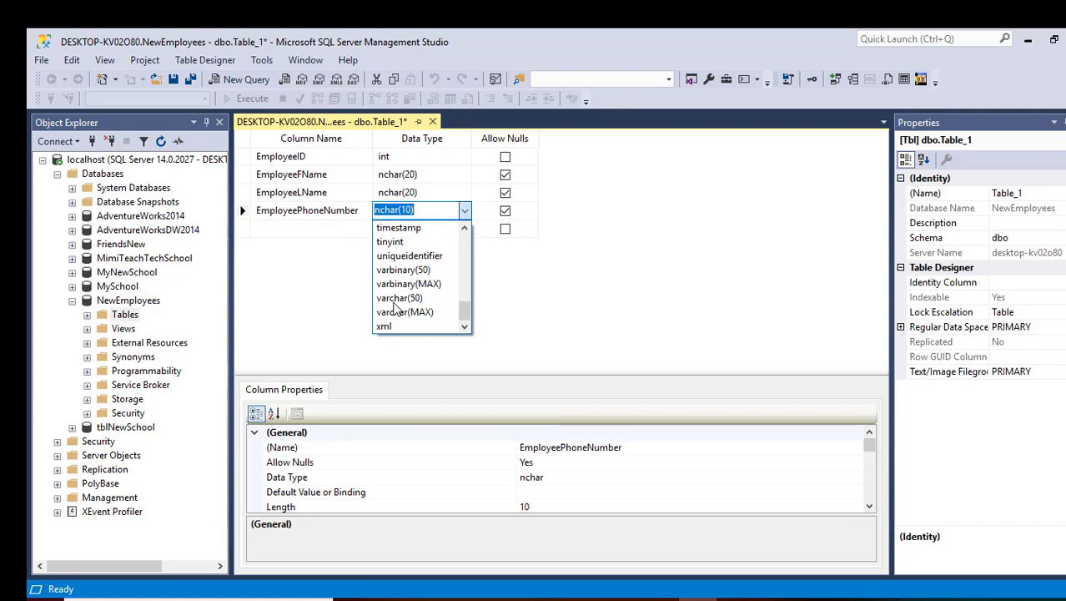
pyautogui.scroll(8, 392, 317)
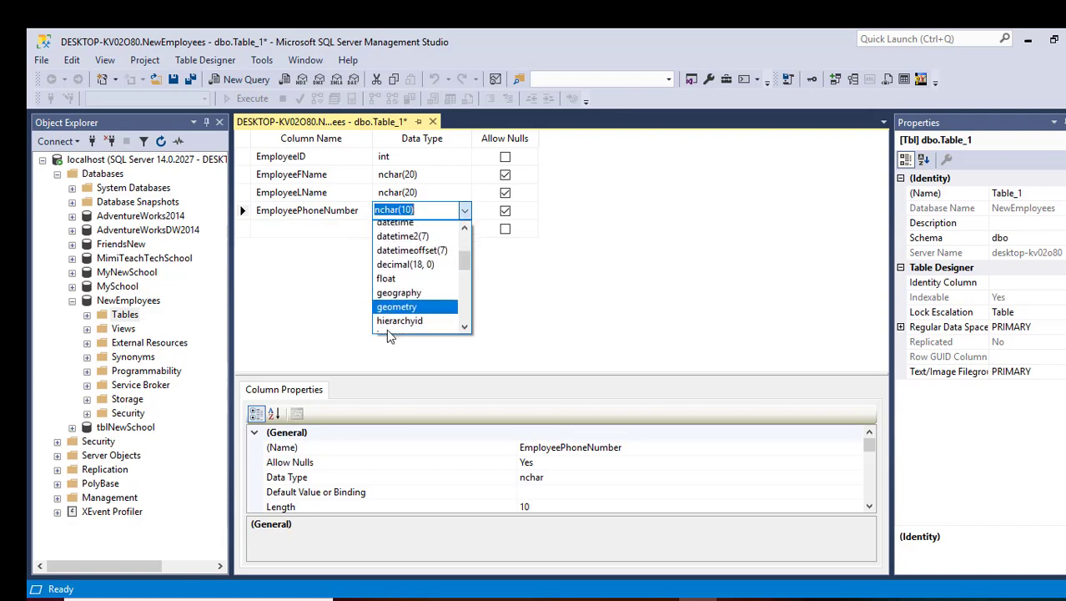
pyautogui.scroll(-1, 386, 328)
pyautogui.click(389, 327)
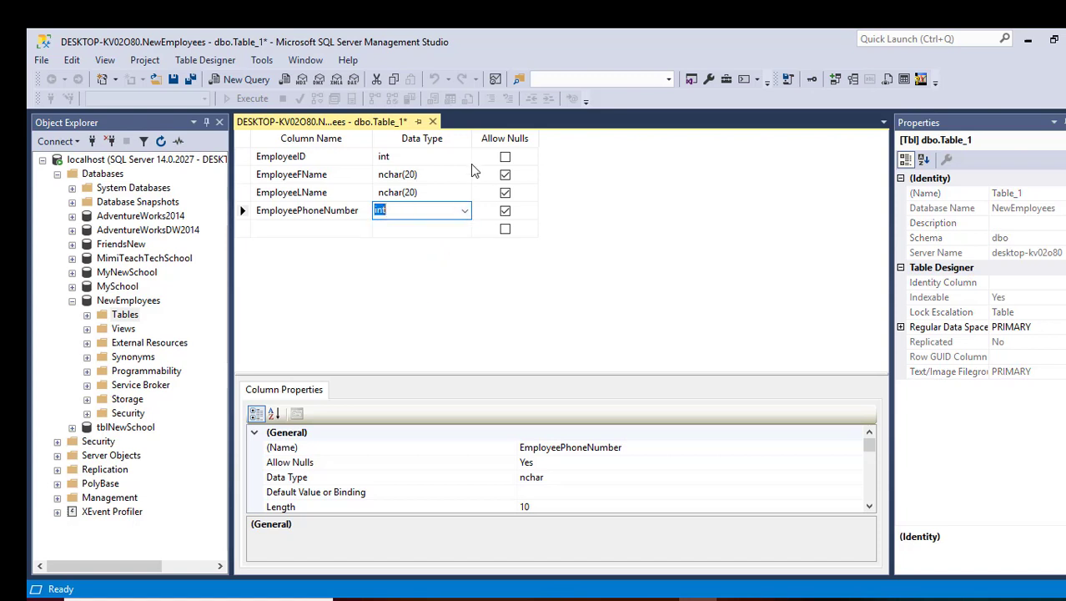
# Add a fifth column named EmployeeStartrDate with the data type date.
pyautogui.click(264, 230)
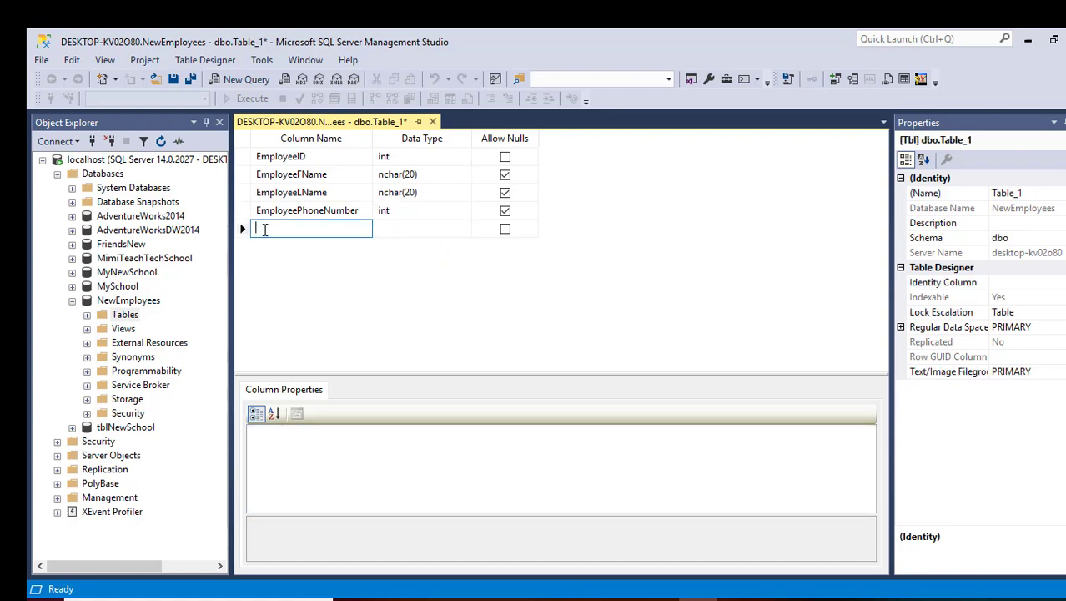
pyautogui.write('Em')
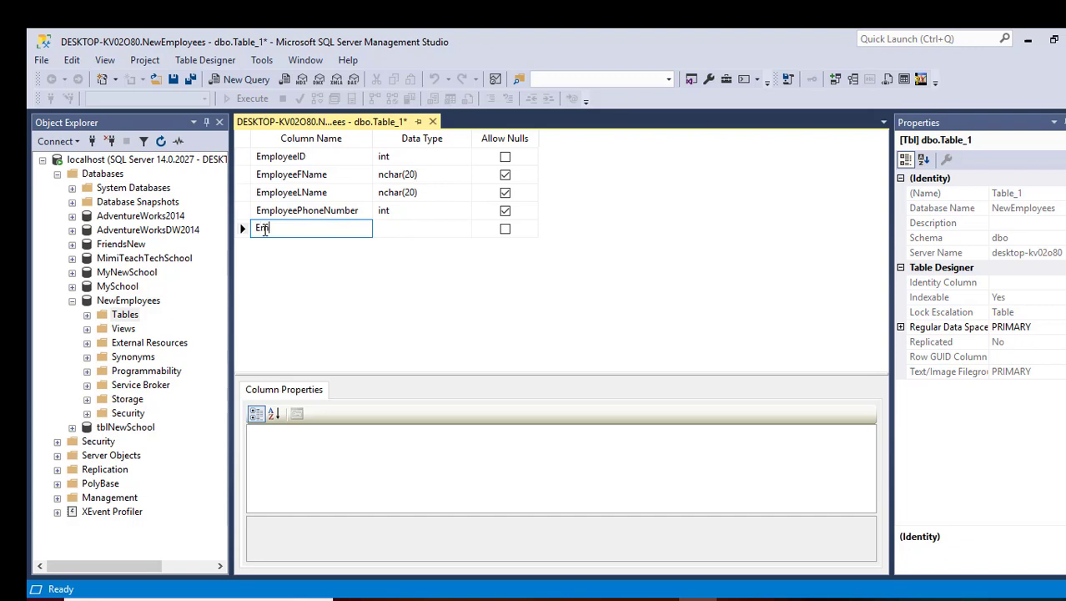
pyautogui.write('ployeeStartDate')
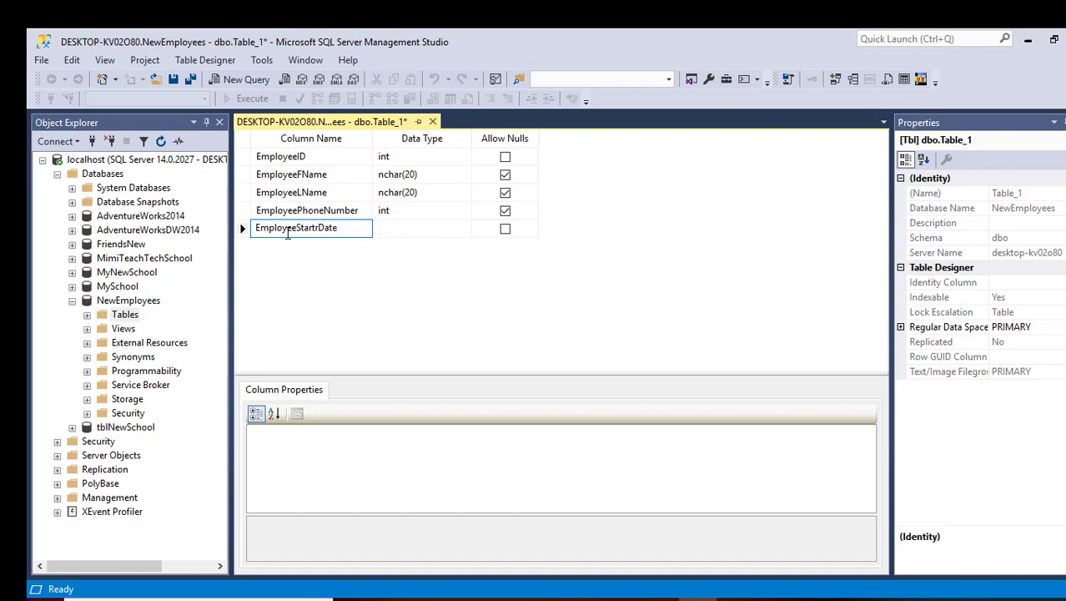
pyautogui.click(433, 230)
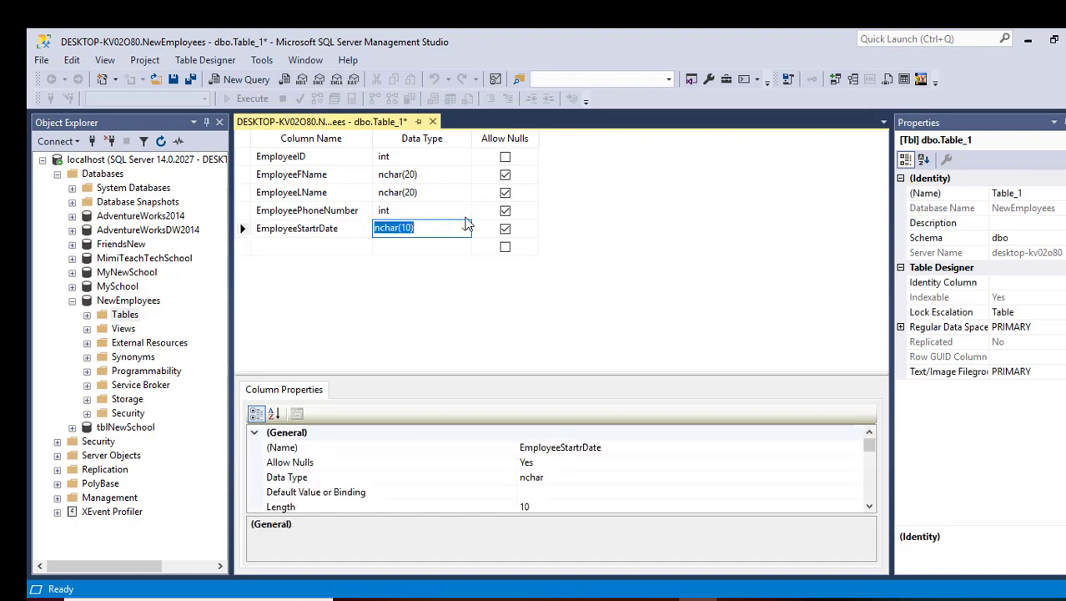
pyautogui.click(465, 228)
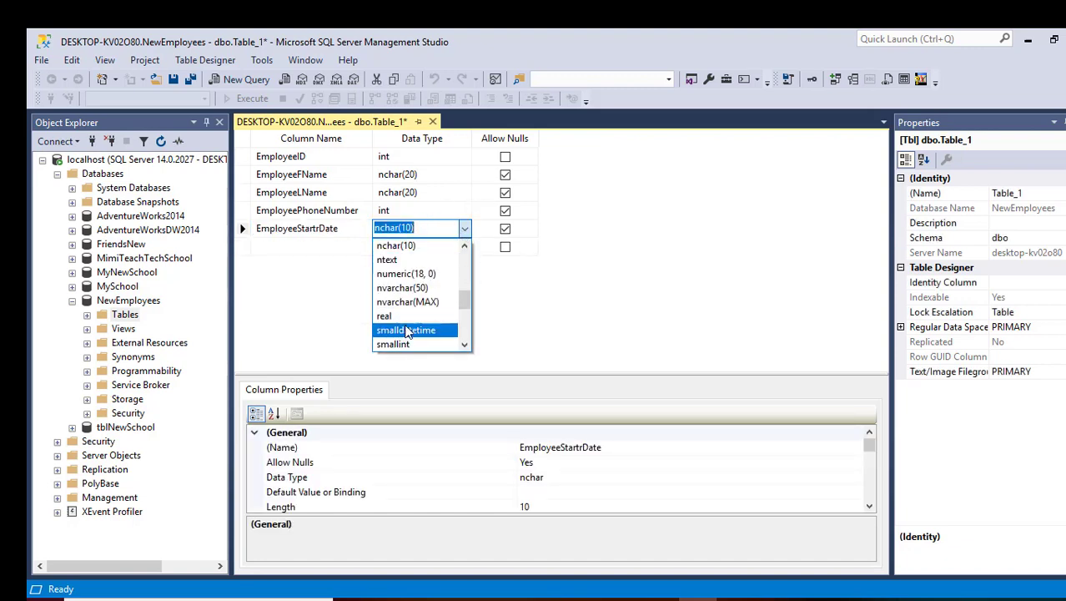
pyautogui.scroll(1, 430, 309)
pyautogui.scroll(-1, 442, 290)
pyautogui.scroll(-4, 440, 292)
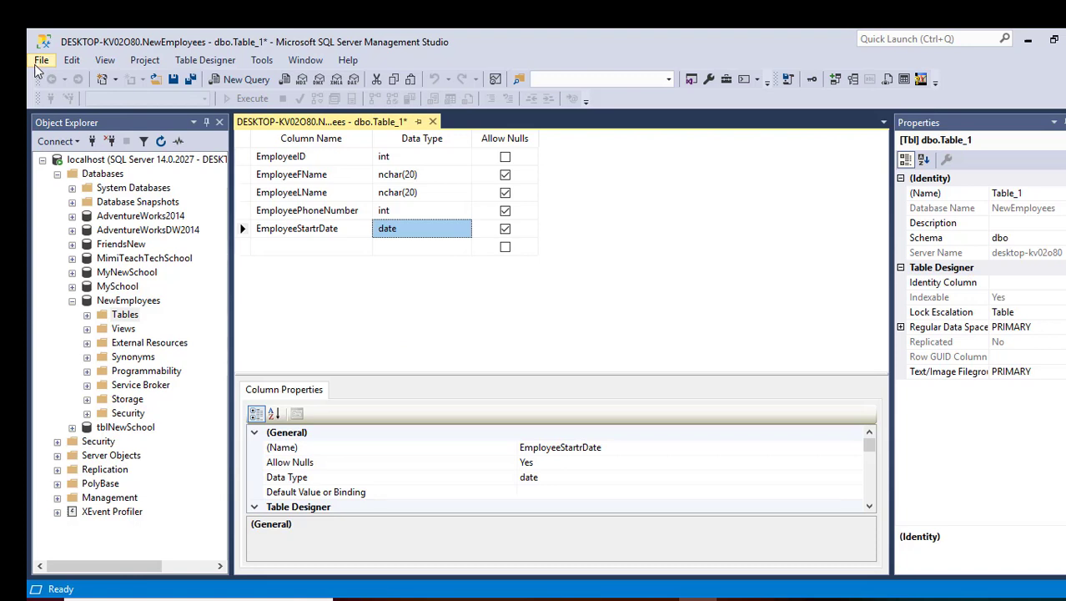
# Set the EmployeeID column as the table's primary key.
pyautogui.click(244, 159)
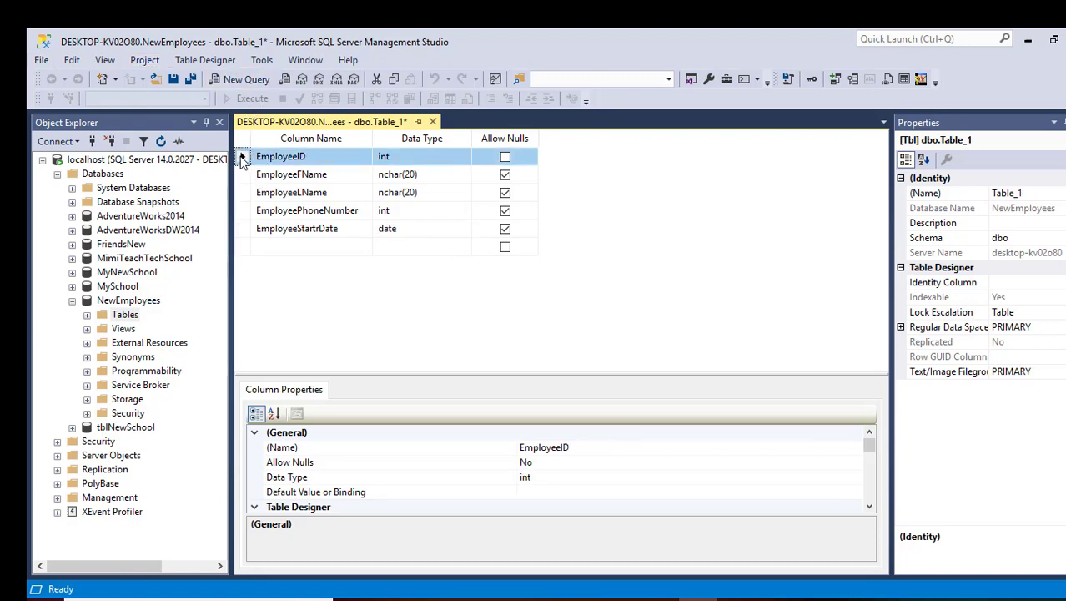
pyautogui.rightClick(242, 161)
pyautogui.click(278, 167)
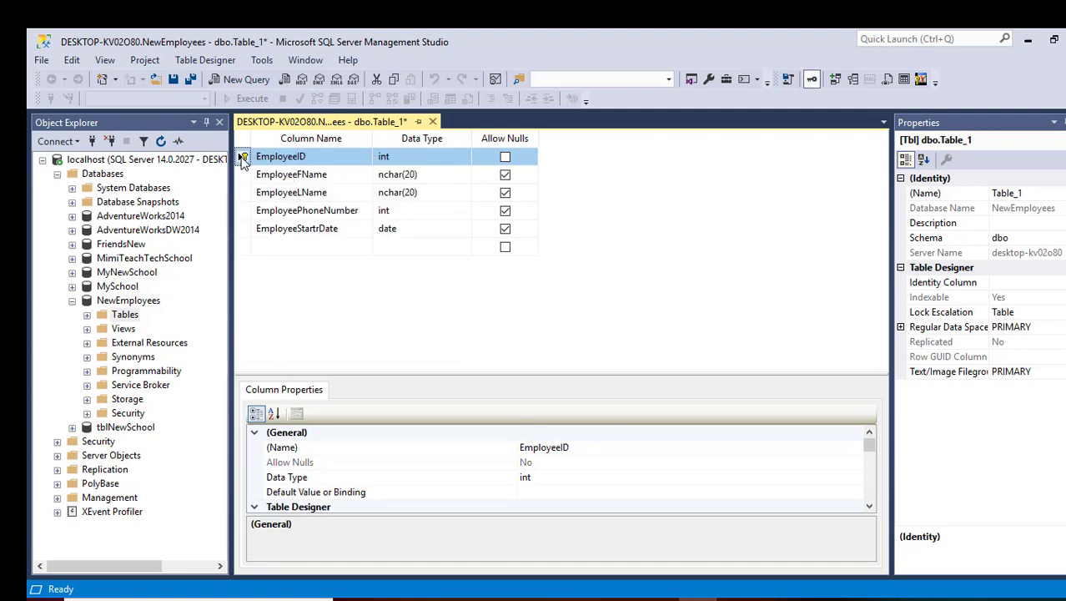
pyautogui.rightClick(242, 161)
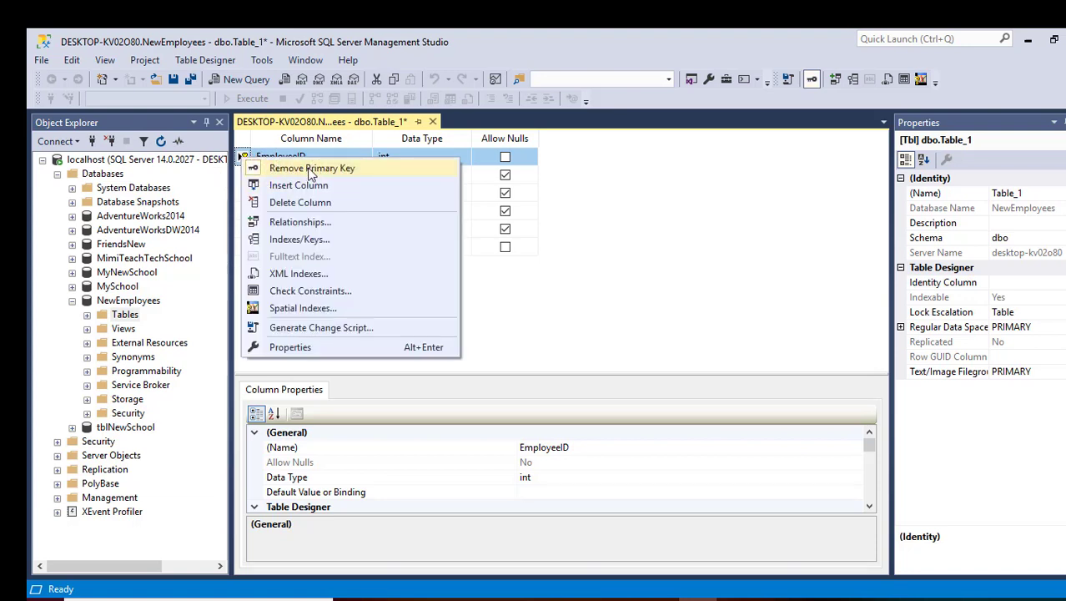
pyautogui.click(751, 208)
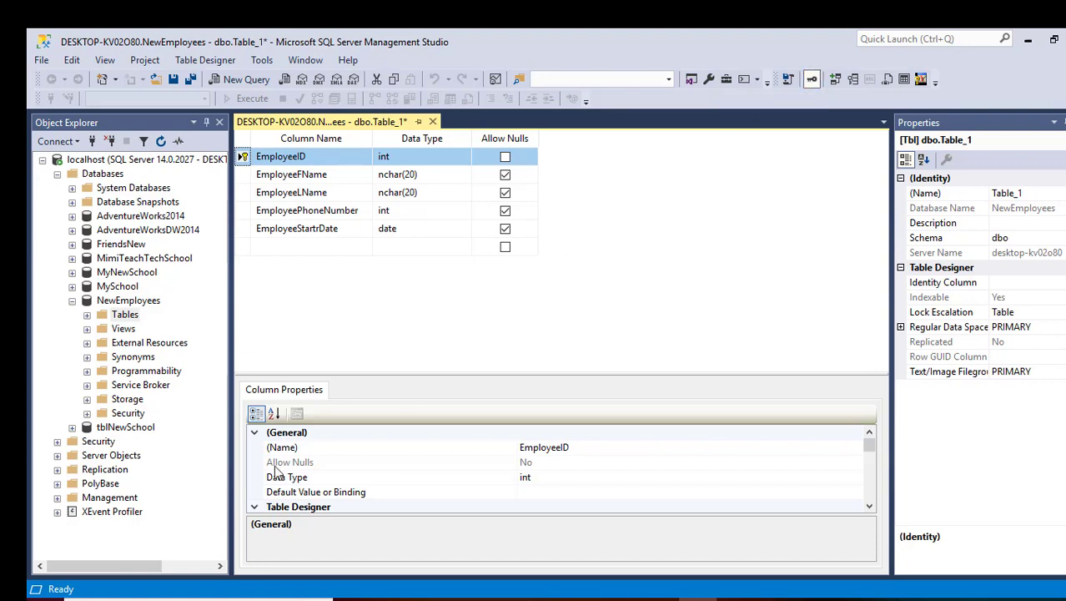
# Save the new table under the name tblNewEmp.
pyautogui.click(42, 61)
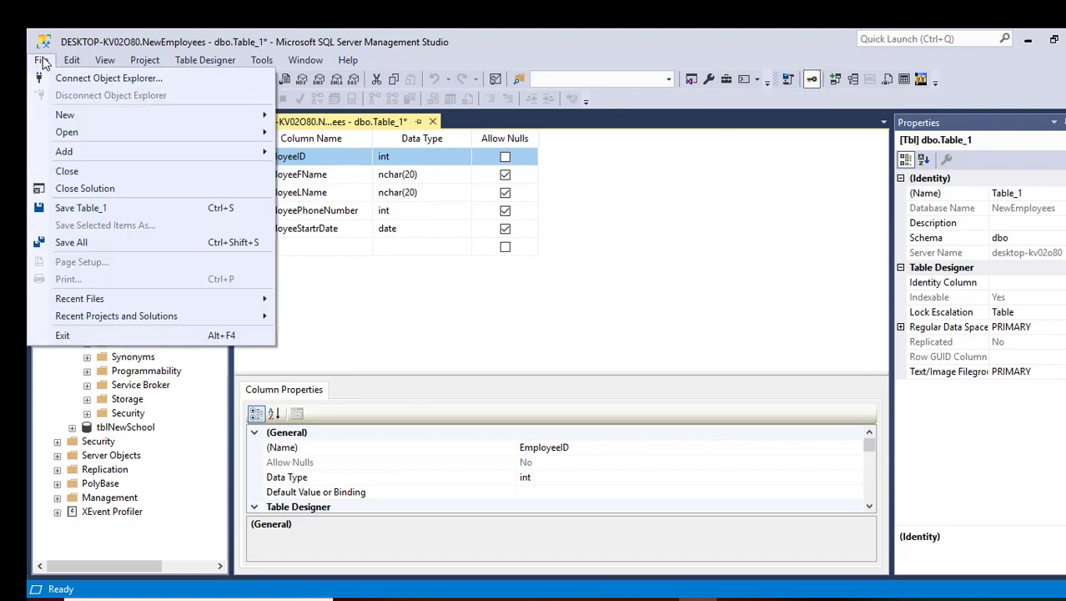
pyautogui.click(75, 208)
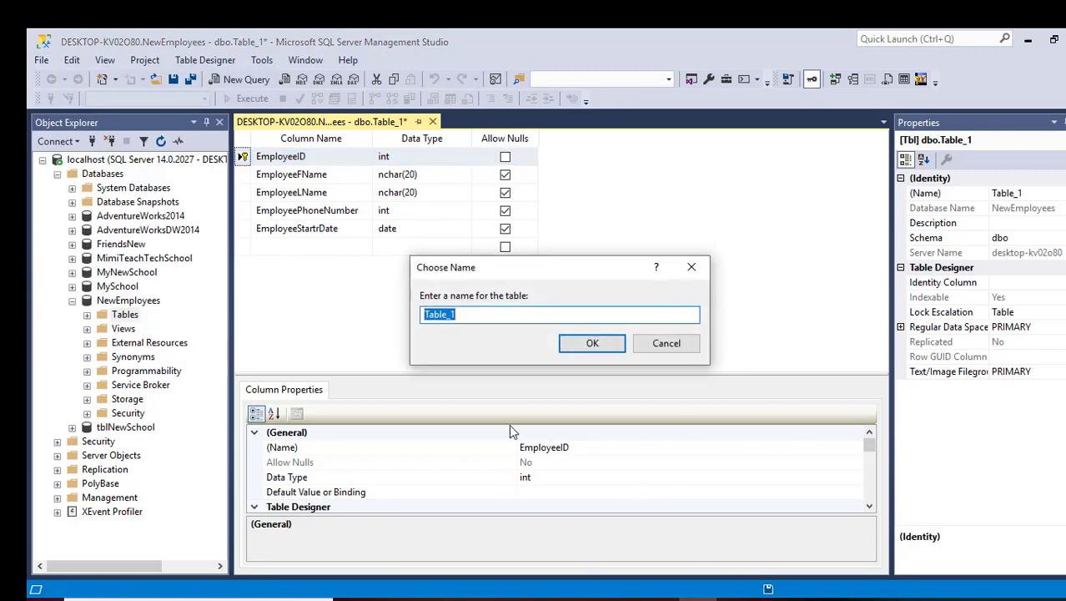
pyautogui.click(469, 314)
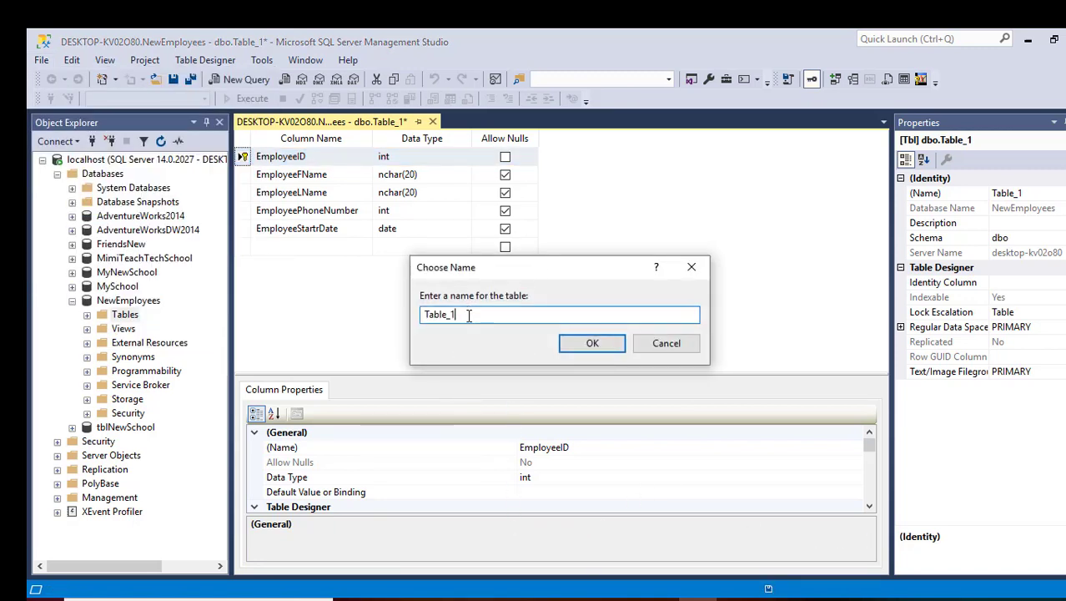
pyautogui.press('BackSpace')
pyautogui.press('BackSpace')
pyautogui.press('BackSpace')
pyautogui.press('BackSpace')
pyautogui.write('tb')
pyautogui.write('lEmpl')
pyautogui.press('BackSpace')
pyautogui.press('BackSpace')
pyautogui.press('BackSpace')
pyautogui.press('BackSpace')
pyautogui.write('NewEmp')
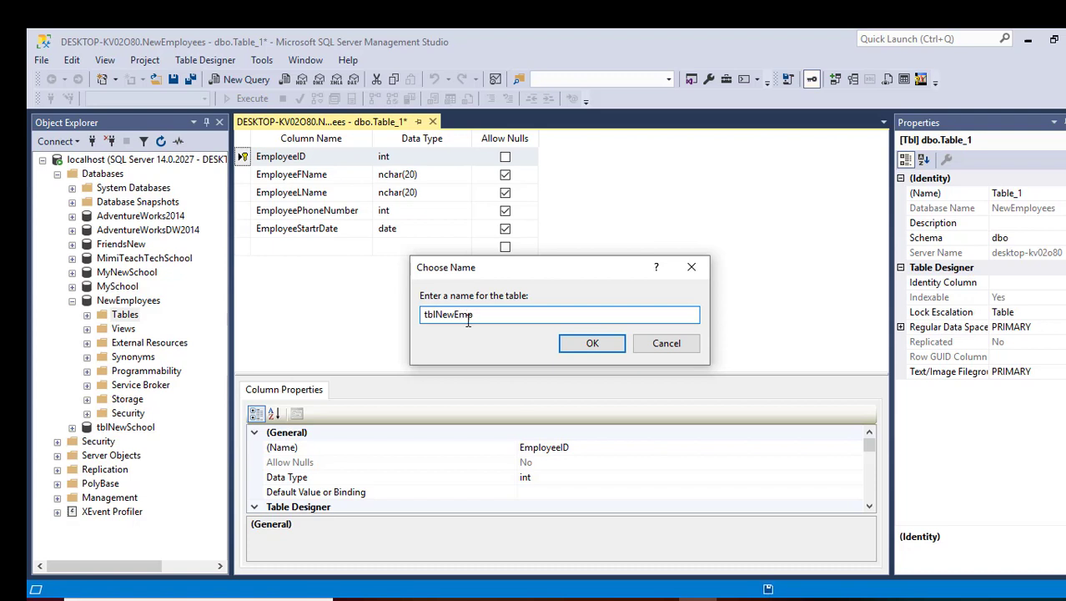
pyautogui.click(593, 346)
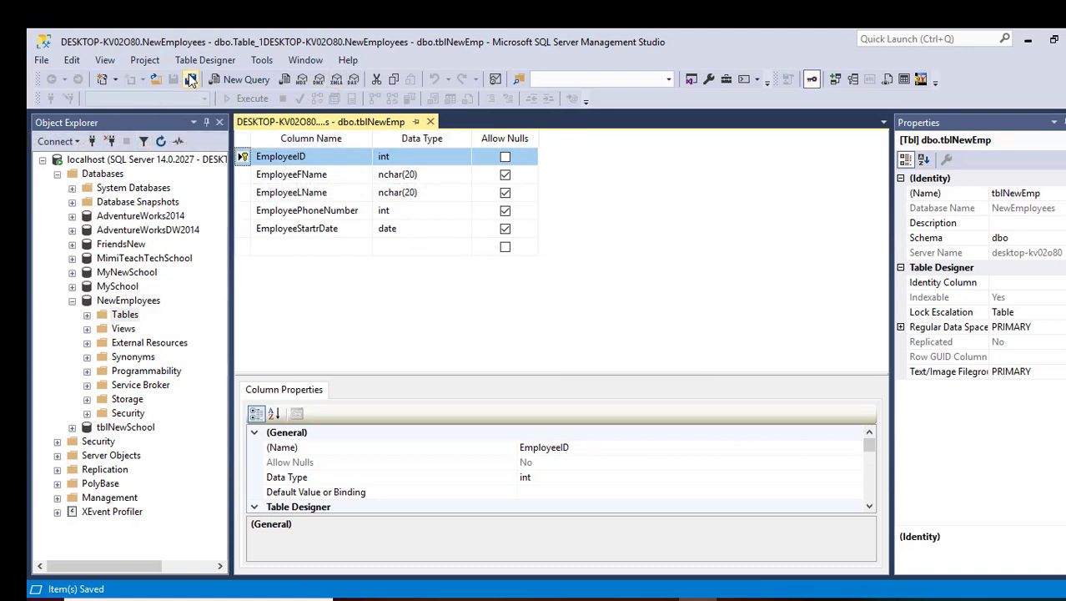
# Close the table designer and open dbo.tblNewEmp from the NewEmployees database for editing its top 200 rows.
pyautogui.click(161, 141)
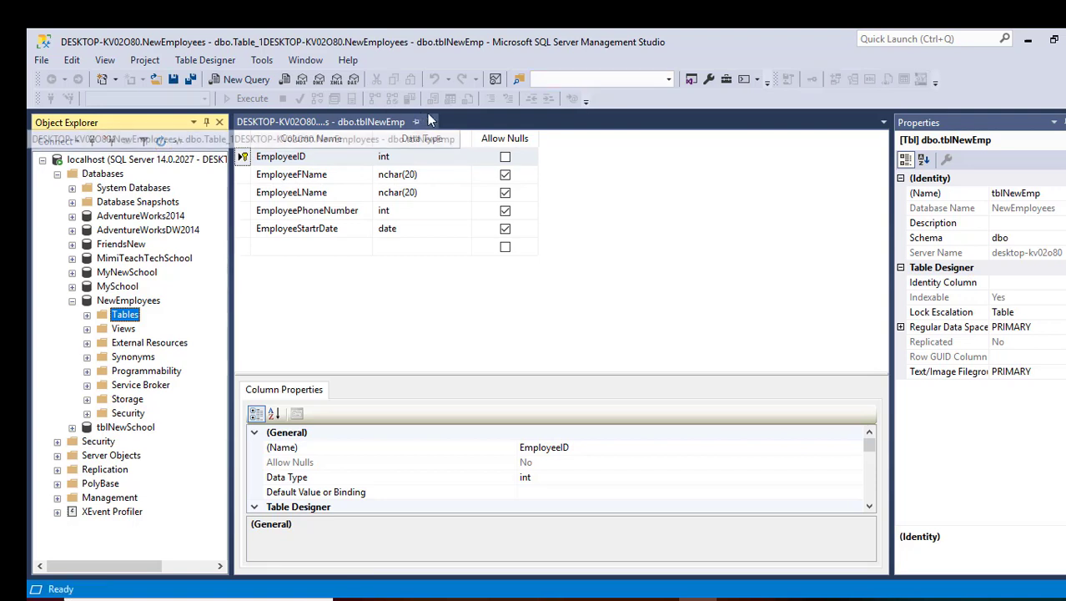
pyautogui.click(431, 121)
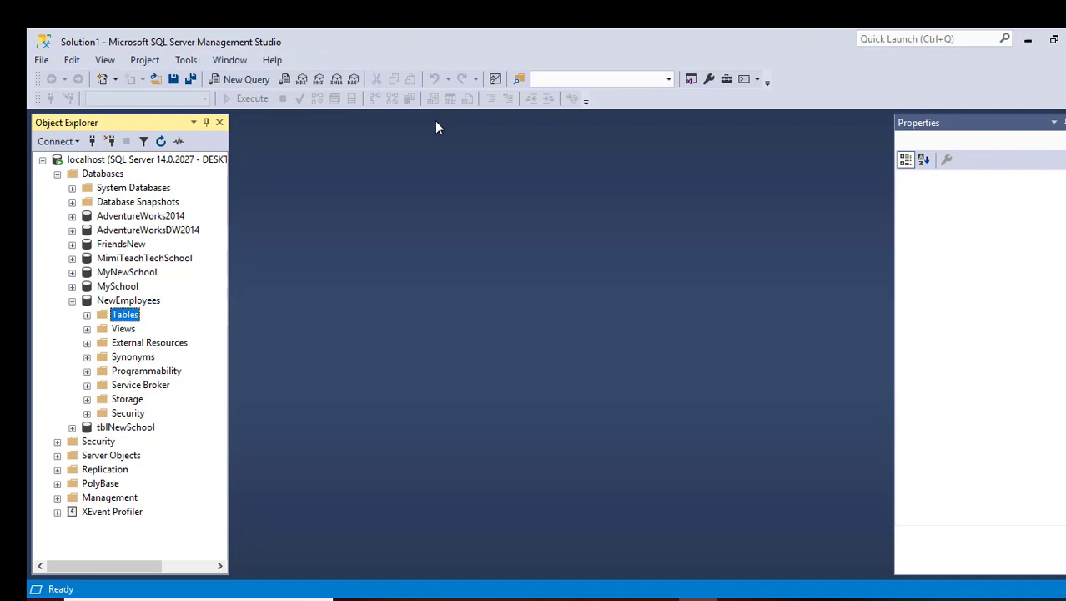
pyautogui.click(87, 316)
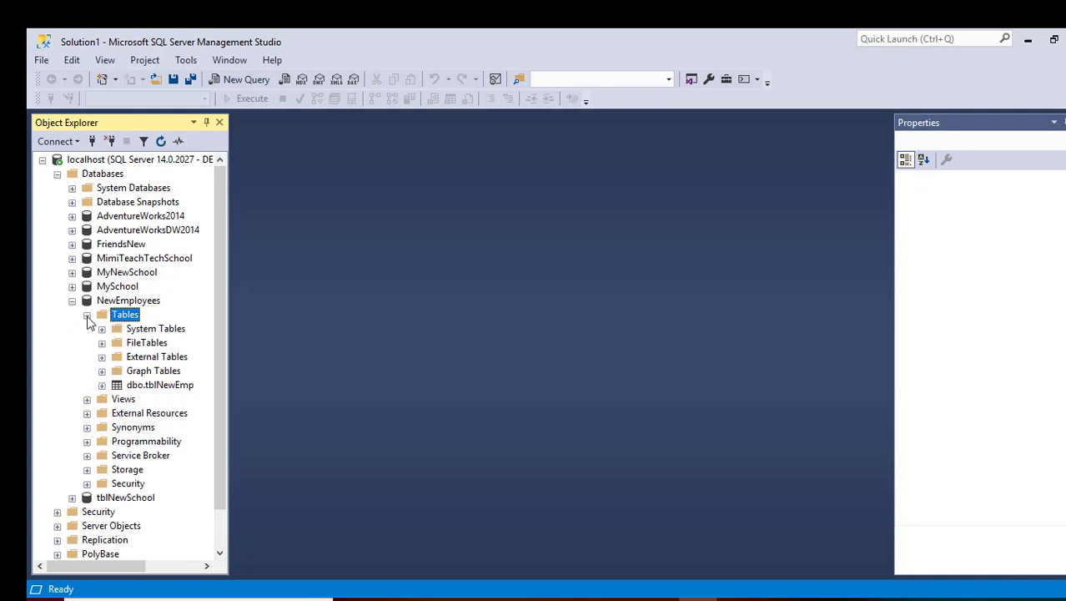
pyautogui.click(159, 386)
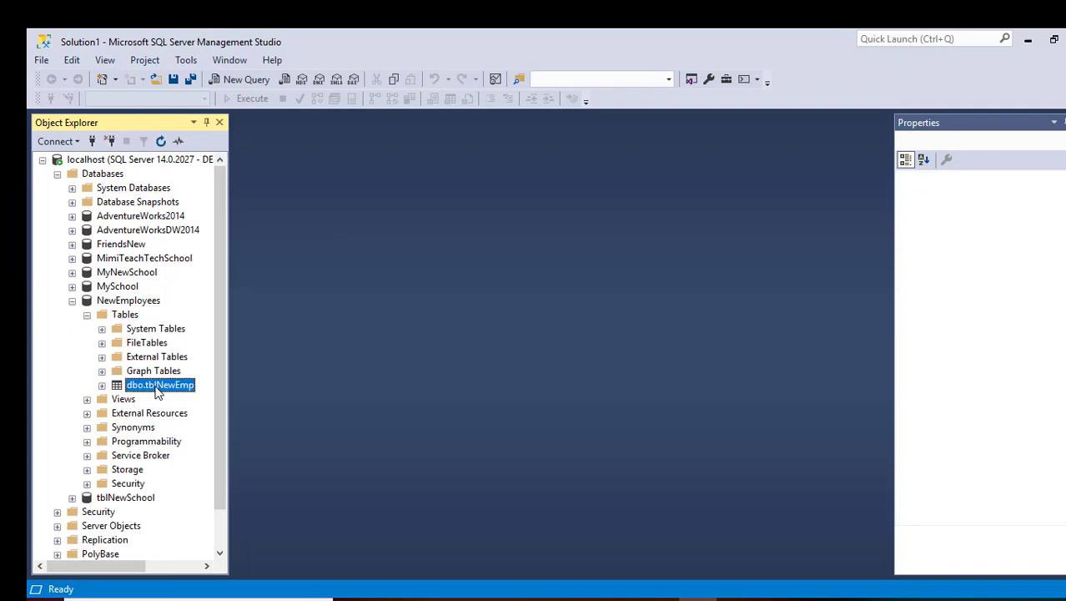
pyautogui.rightClick(158, 392)
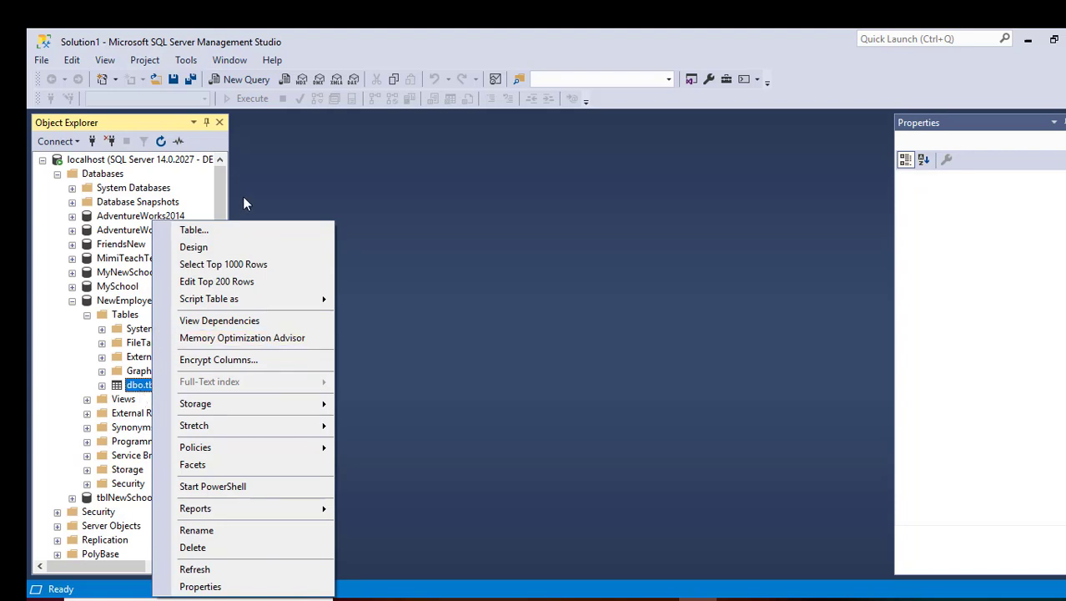
pyautogui.click(208, 283)
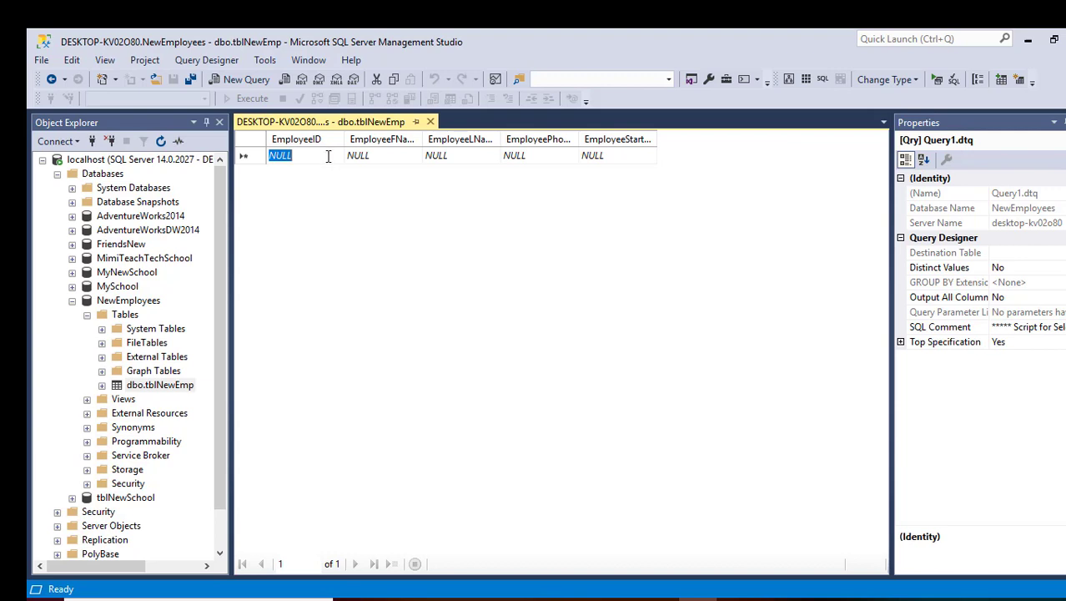
# Fill the first row with EmployeeID 1, the employee's first name, last name and phone number, and the start date 2019-04-20.
pyautogui.write('1')
pyautogui.click(359, 156)
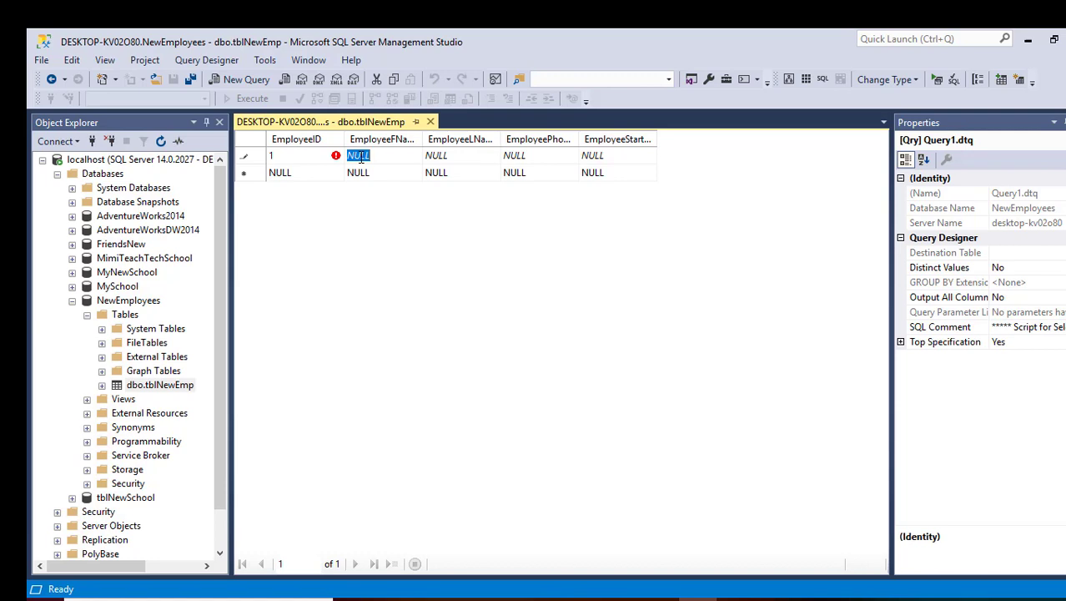
pyautogui.write('Basil')
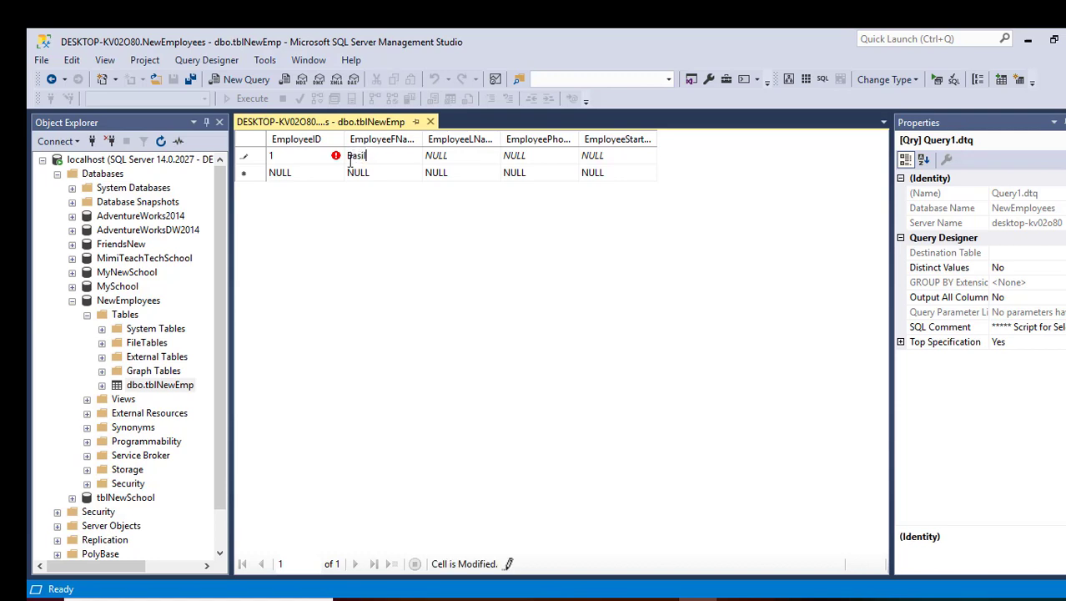
pyautogui.click(470, 156)
pyautogui.write('Trance')
pyautogui.click(540, 156)
pyautogui.write('1122')
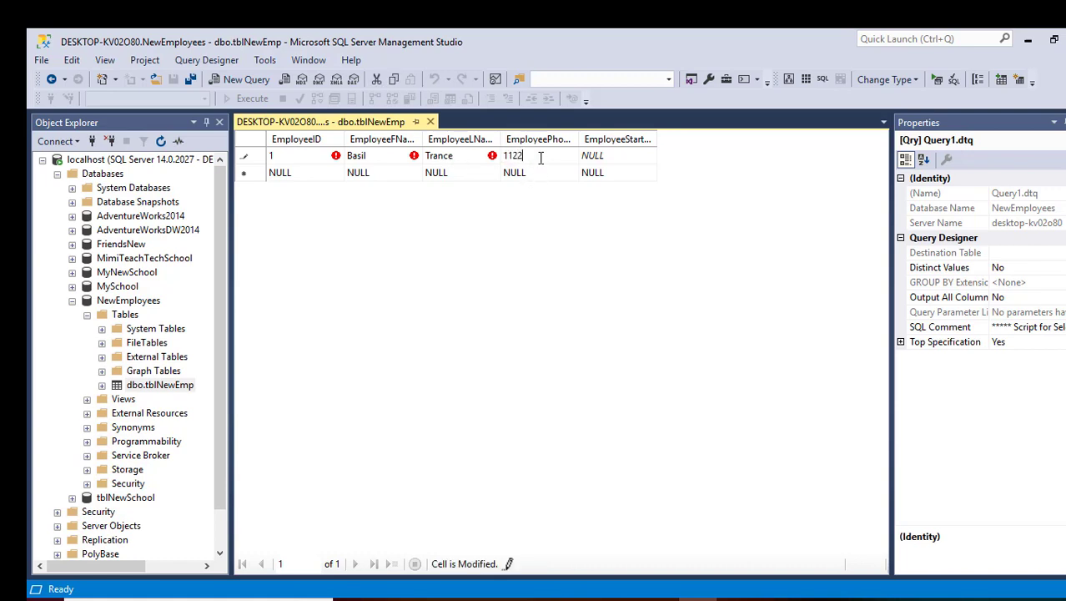
pyautogui.write('33456')
pyautogui.click(613, 157)
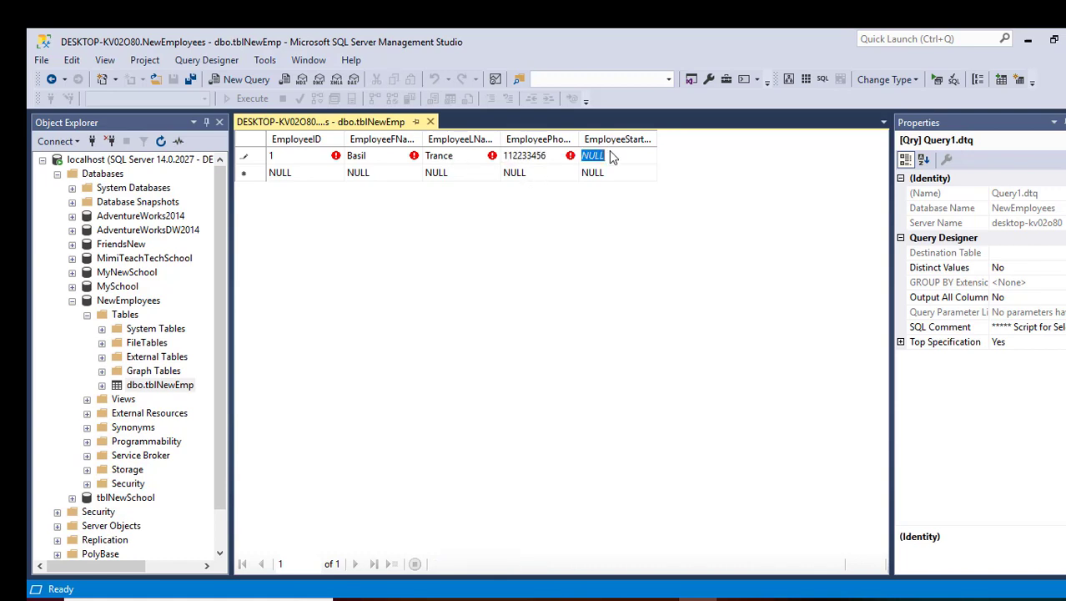
pyautogui.write('0')
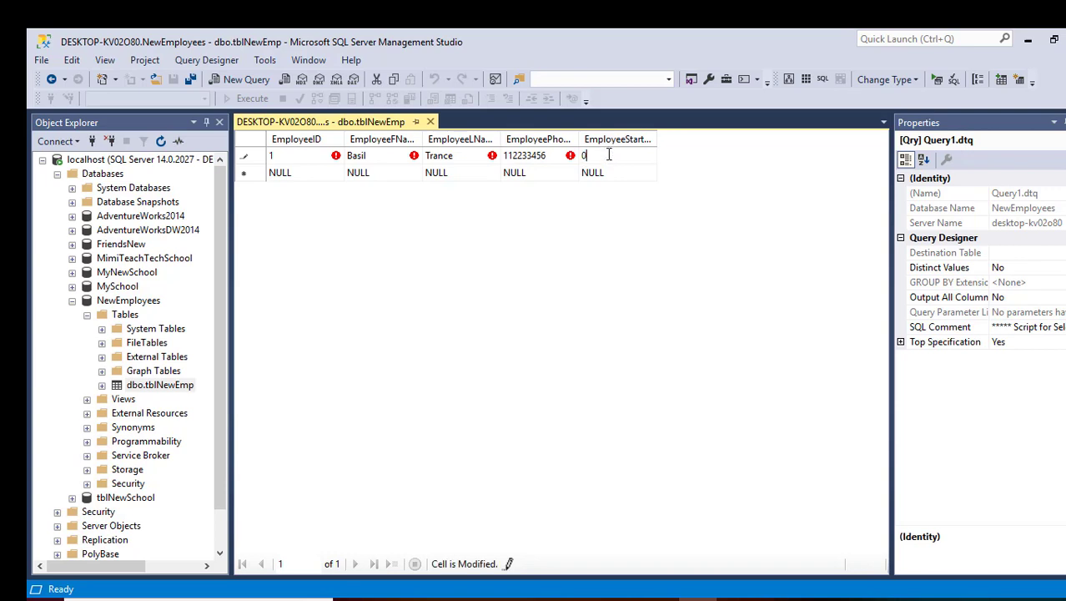
pyautogui.write('4-20-2019')
# Enter the second employee's first name, last name and phone number in the next row.
pyautogui.click(358, 172)
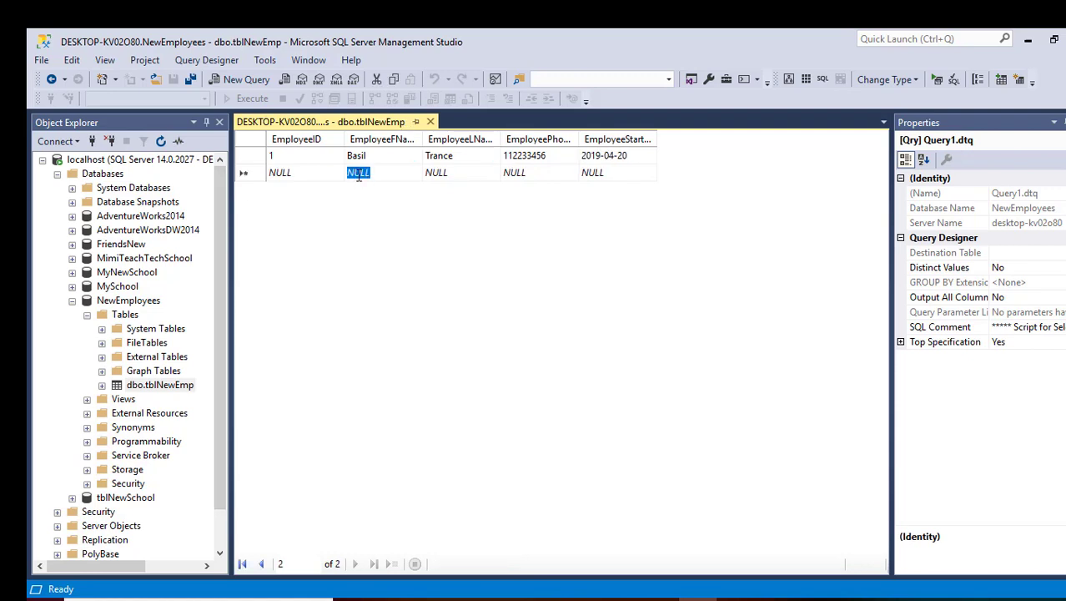
pyautogui.write('Tam')
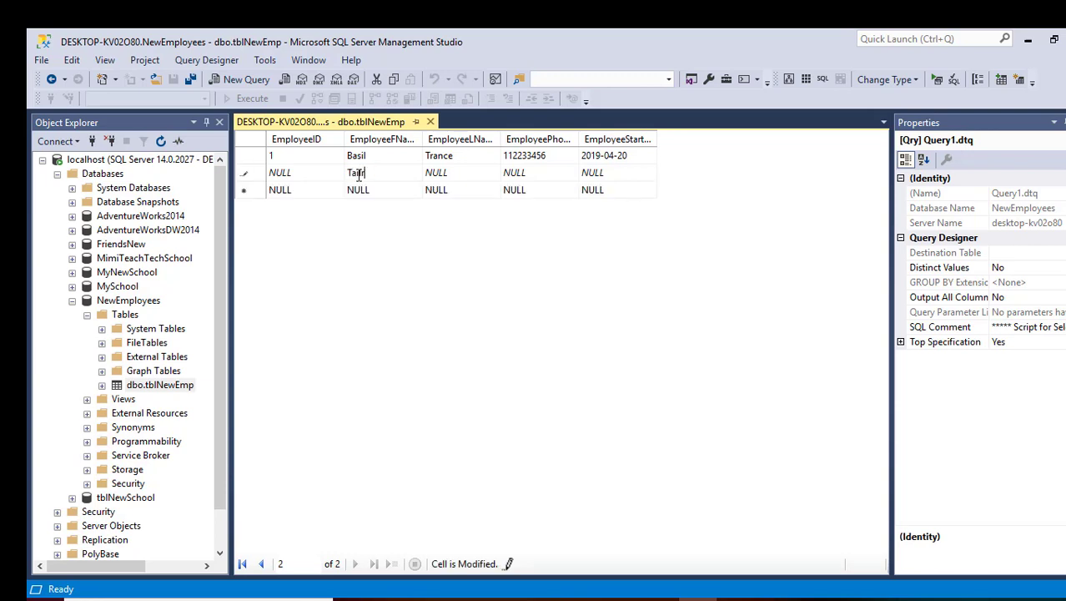
pyautogui.press('BackSpace')
pyautogui.write('ilor')
pyautogui.click(457, 173)
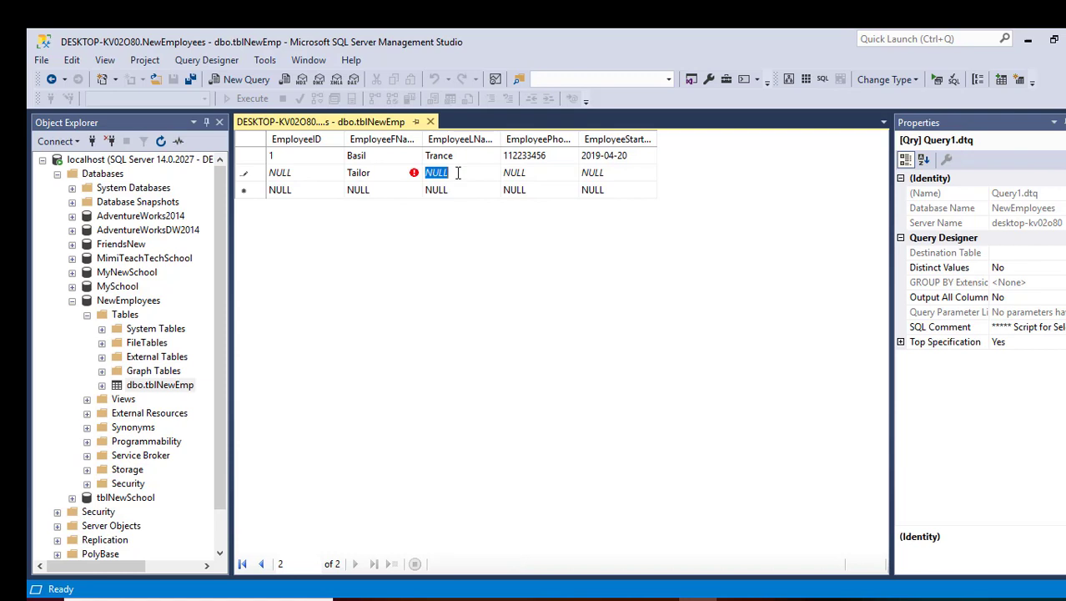
pyautogui.write('Will')
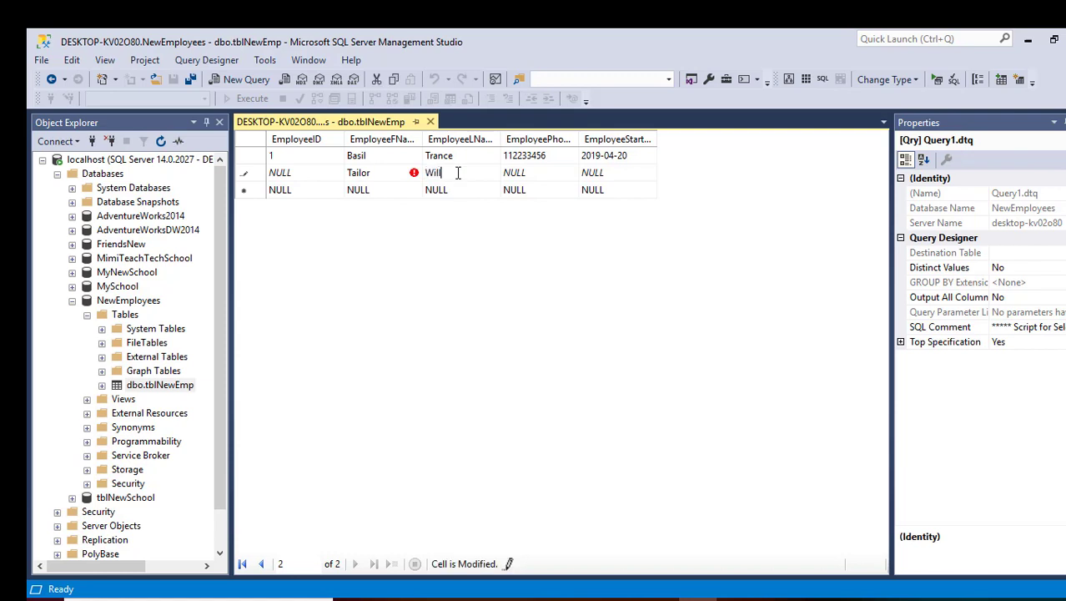
pyautogui.click(539, 171)
pyautogui.write('2345')
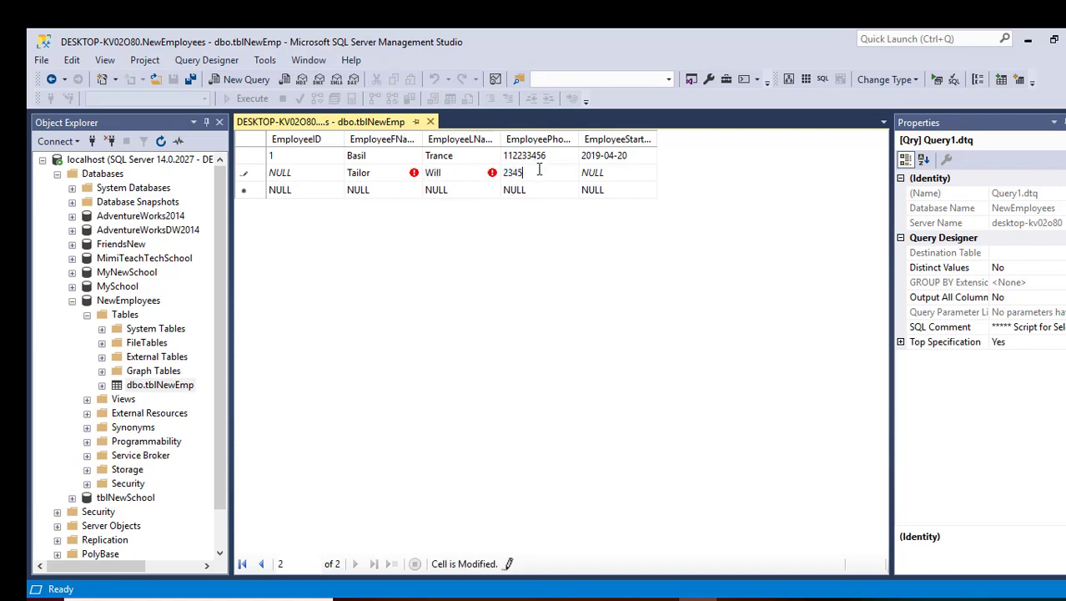
pyautogui.write('66906')
# Complete the second row with the start date 2019-04-20 and EmployeeID 2, and commit the row.
pyautogui.click(628, 172)
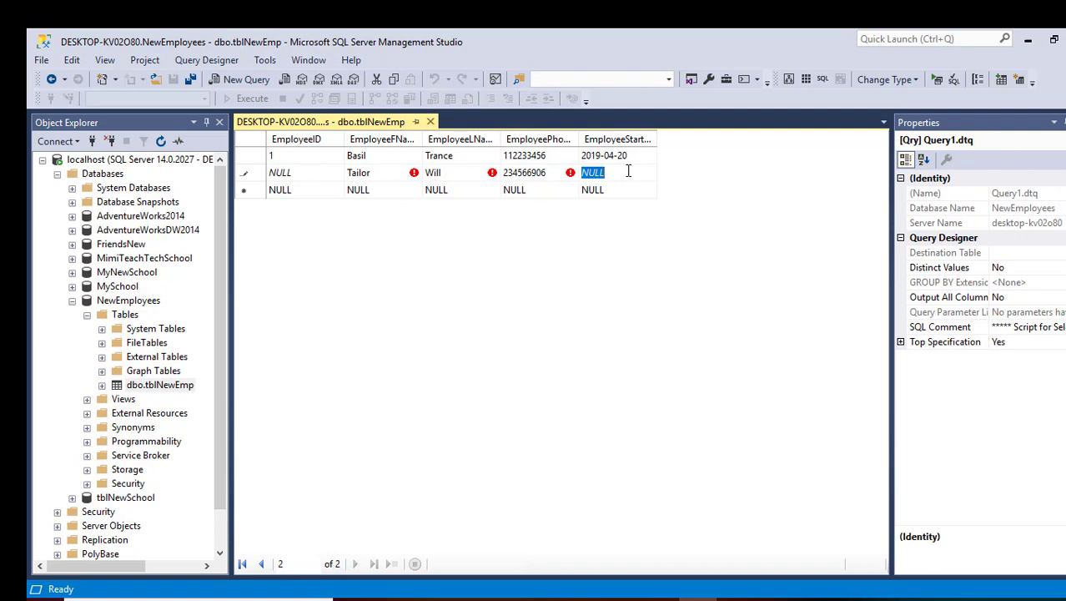
pyautogui.write('05-23')
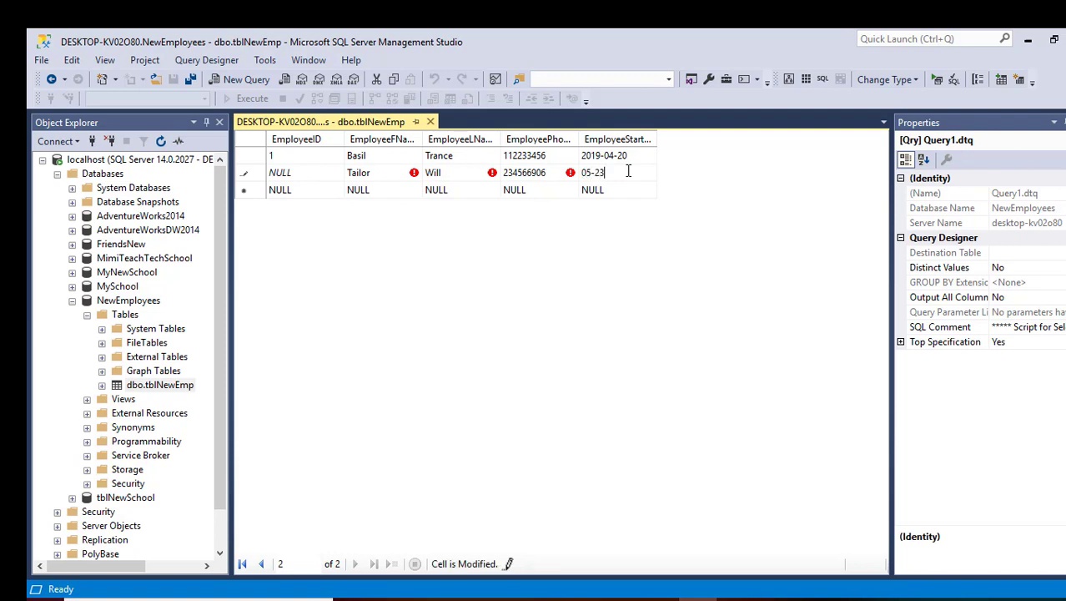
pyautogui.write('2019')
pyautogui.click(292, 173)
pyautogui.press('BackSpace')
pyautogui.write('2')
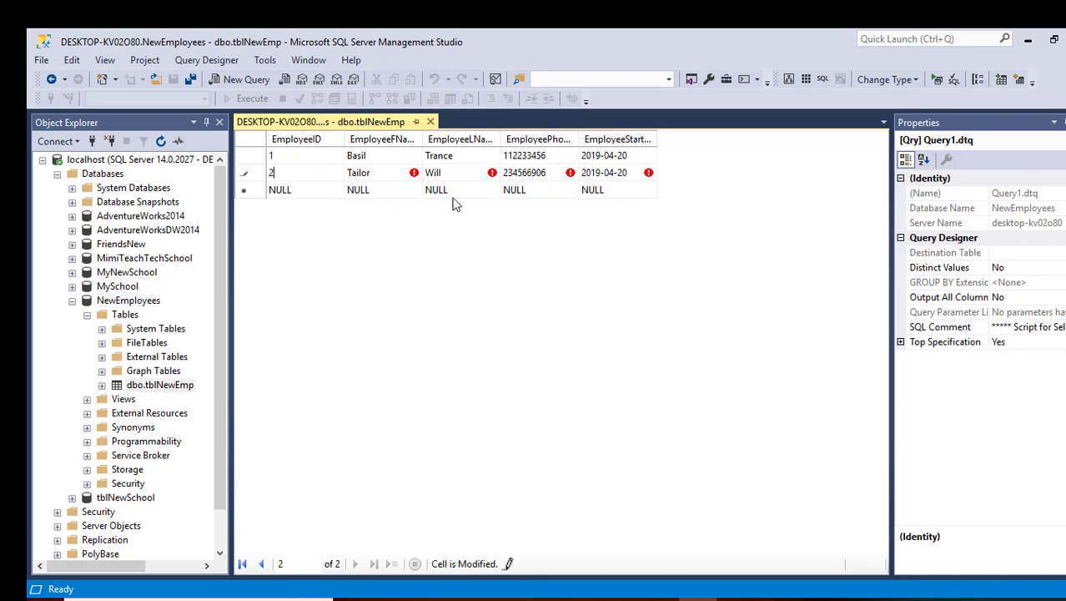
pyautogui.moveTo(546, 177); pyautogui.dragTo(532, 194)
pyautogui.click(281, 190)
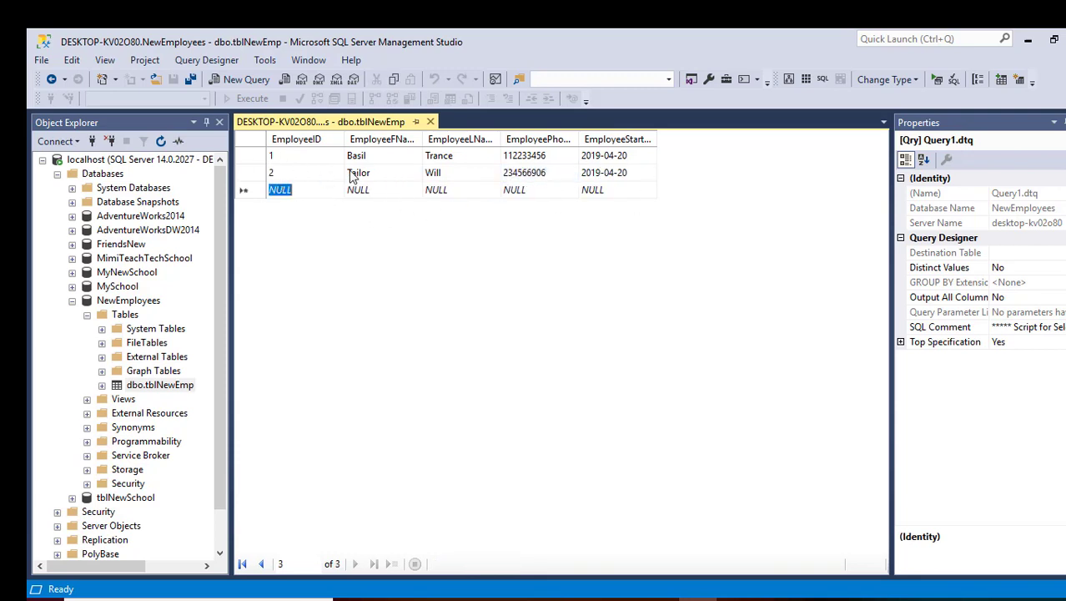
# Enter EmployeeID 3 and the third employee's first name and last name in the third row.
pyautogui.write('3')
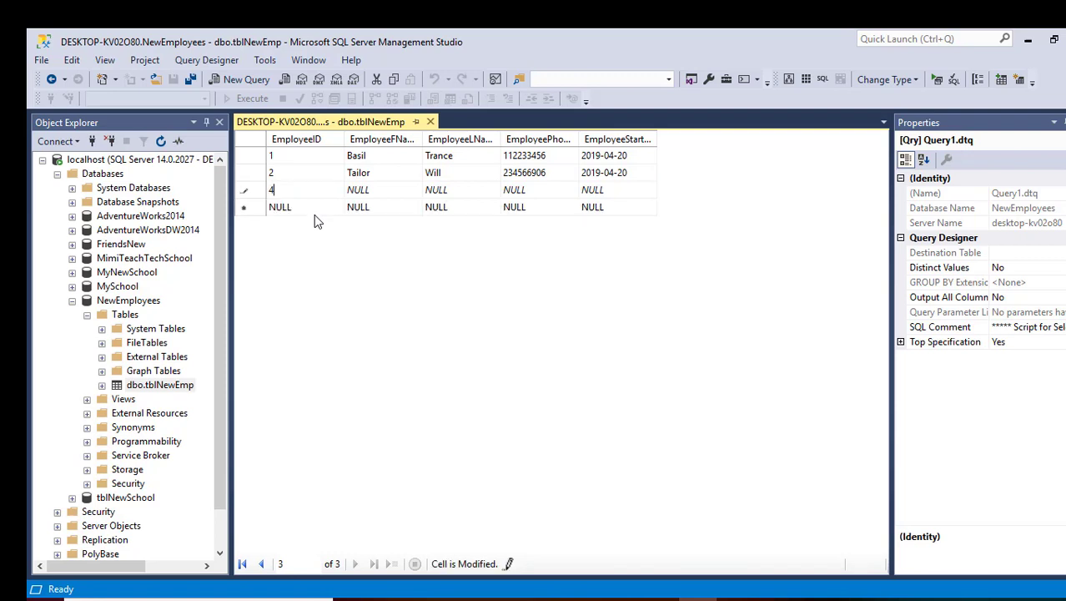
pyautogui.click(352, 190)
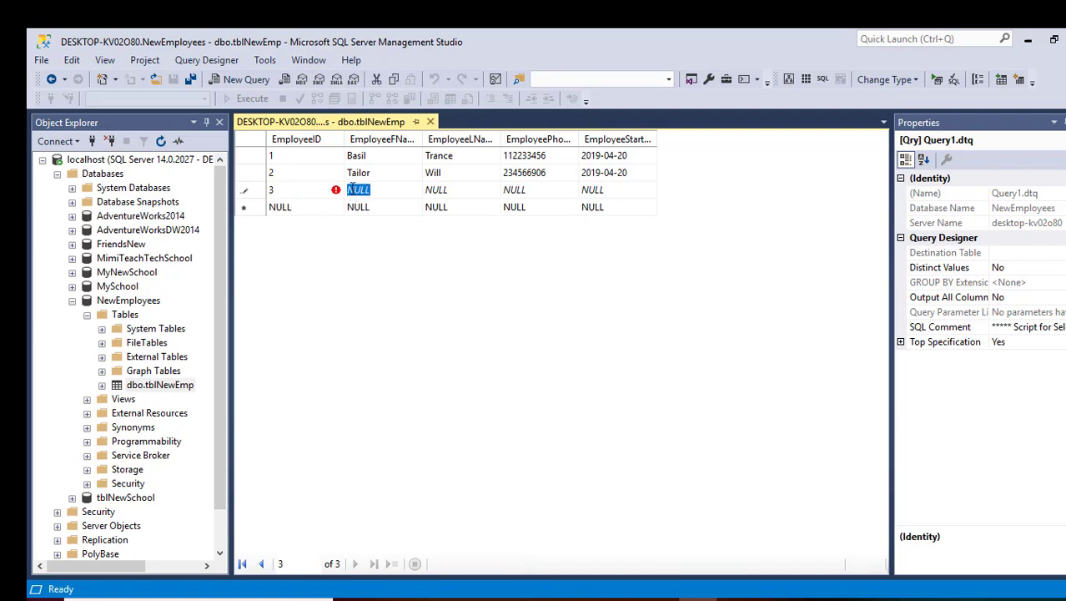
pyautogui.write('Willmer')
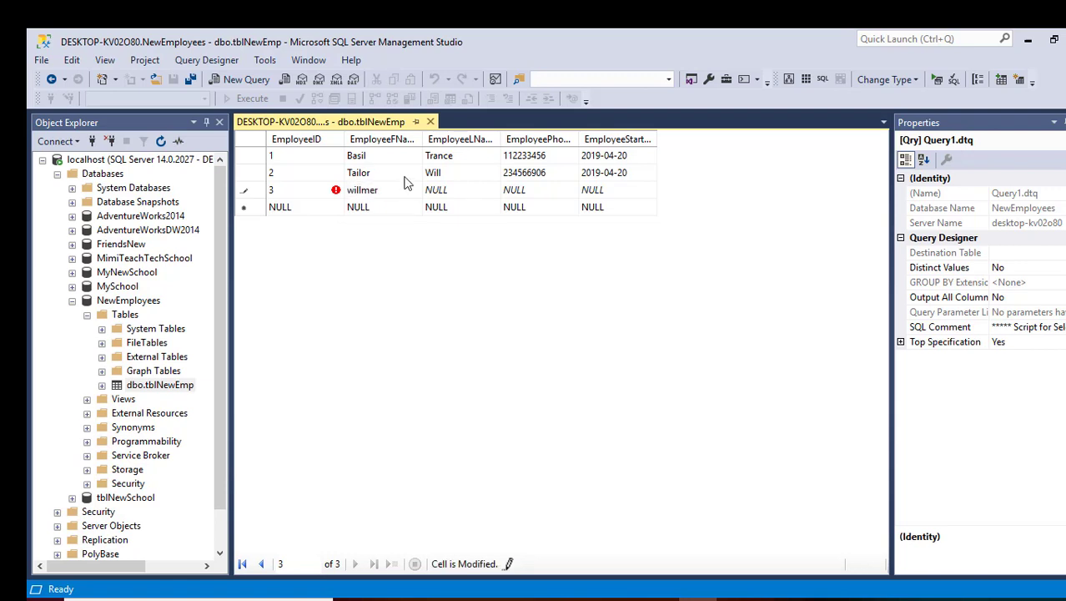
pyautogui.click(473, 189)
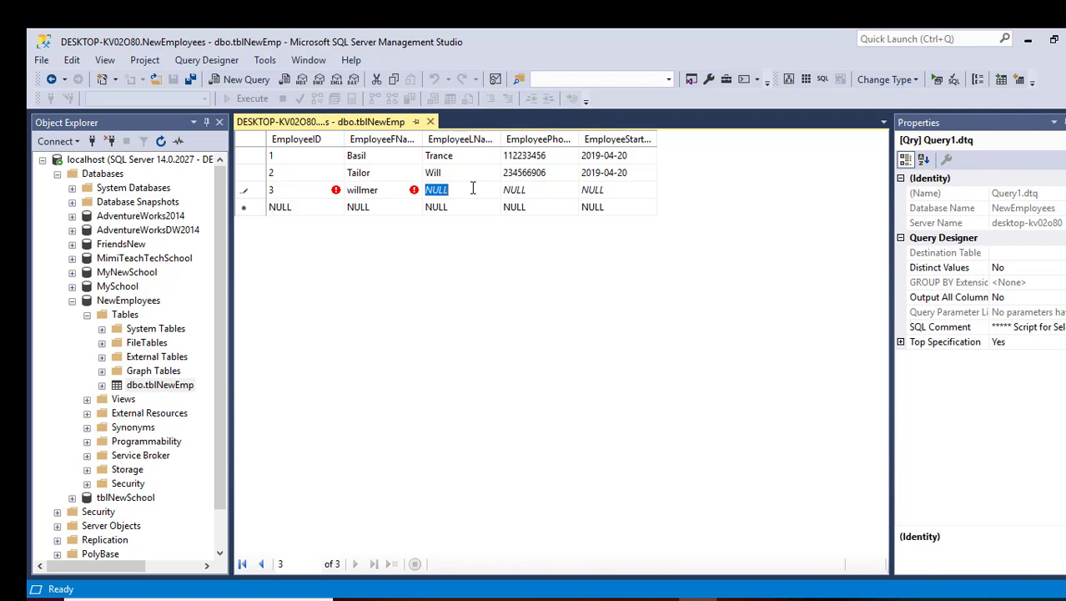
pyautogui.write('Re')
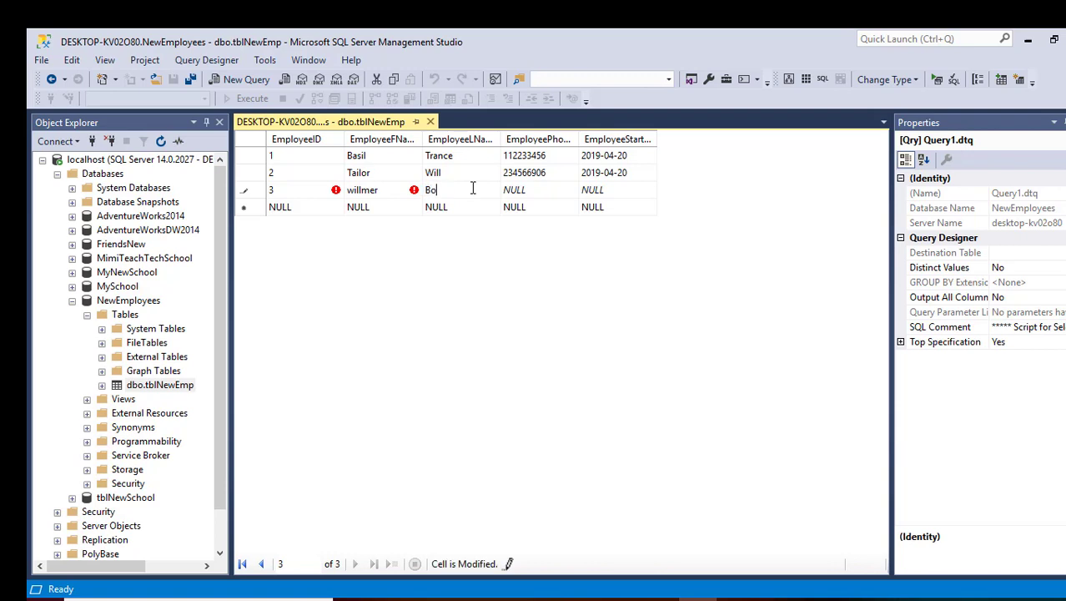
pyautogui.press('BackSpace')
pyautogui.press('BackSpace')
pyautogui.write('Rock')
# Complete the third row with the employee's phone number and the start date 03-11-2019.
pyautogui.click(538, 193)
pyautogui.write('4')
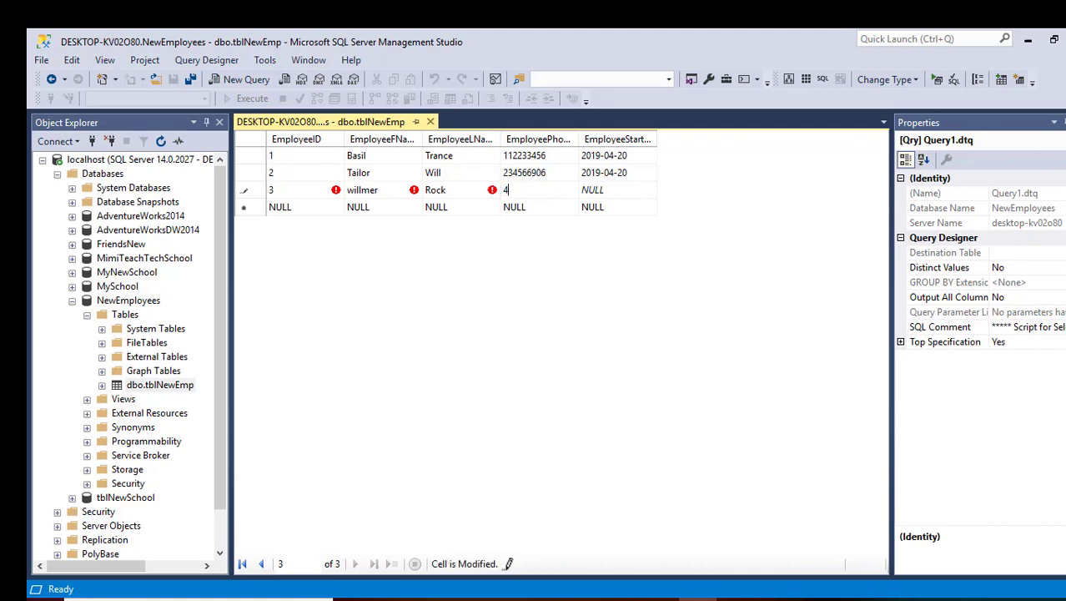
pyautogui.write('56789077')
pyautogui.click(612, 189)
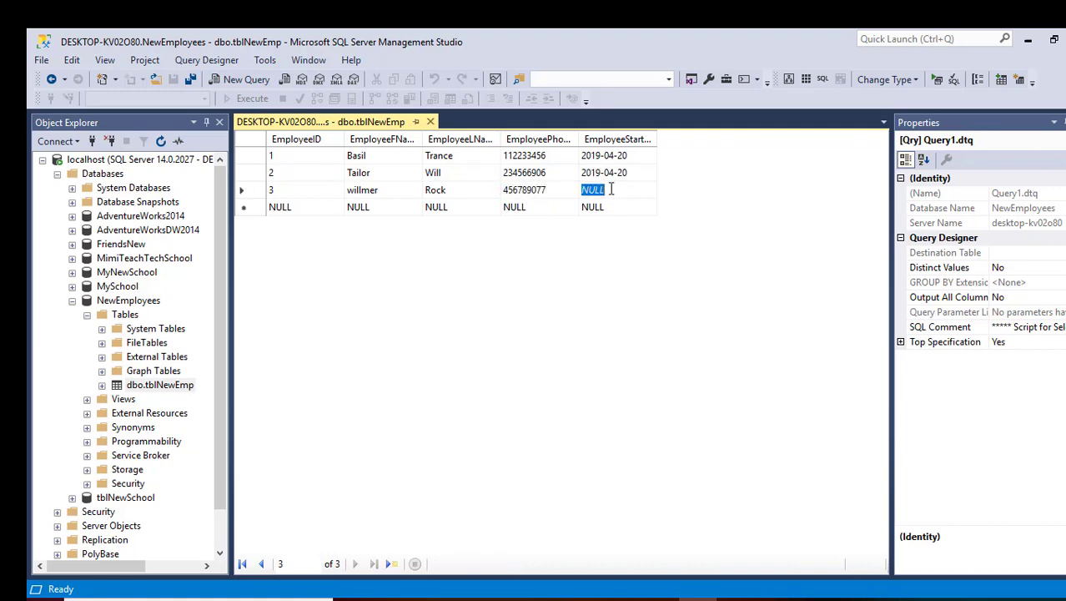
pyautogui.write('23')
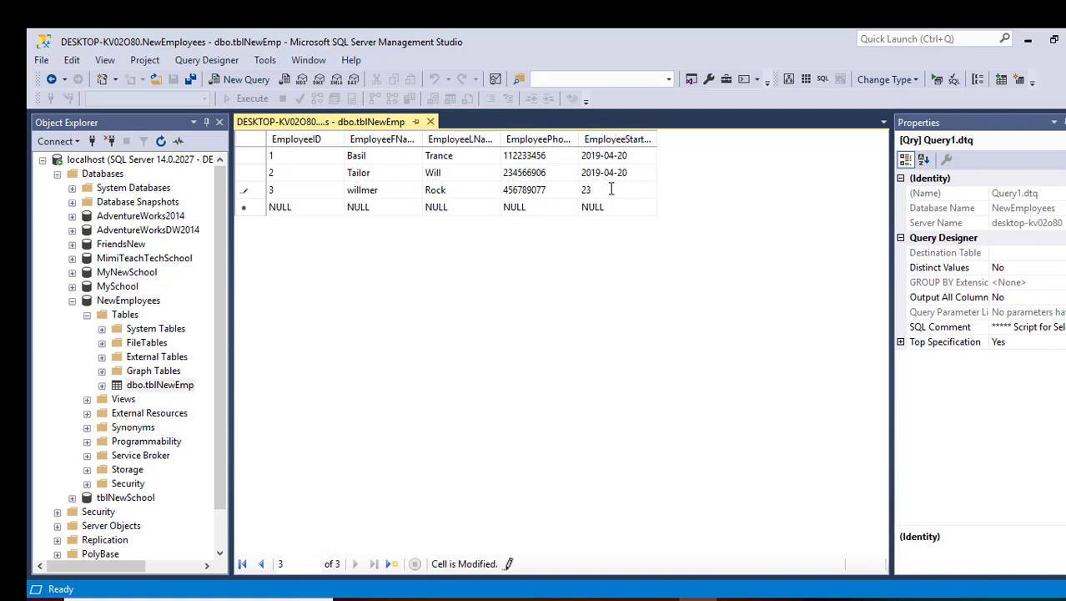
pyautogui.press('BackSpace')
pyautogui.write('3-11-2019')
# Save all pending changes and refresh the object tree.
pyautogui.click(190, 81)
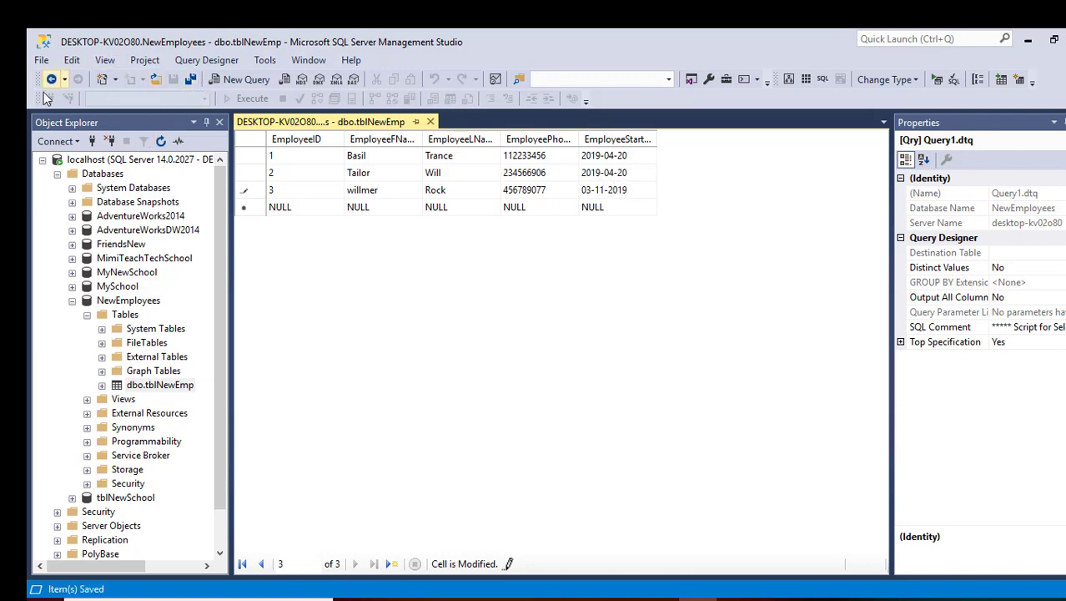
pyautogui.click(41, 60)
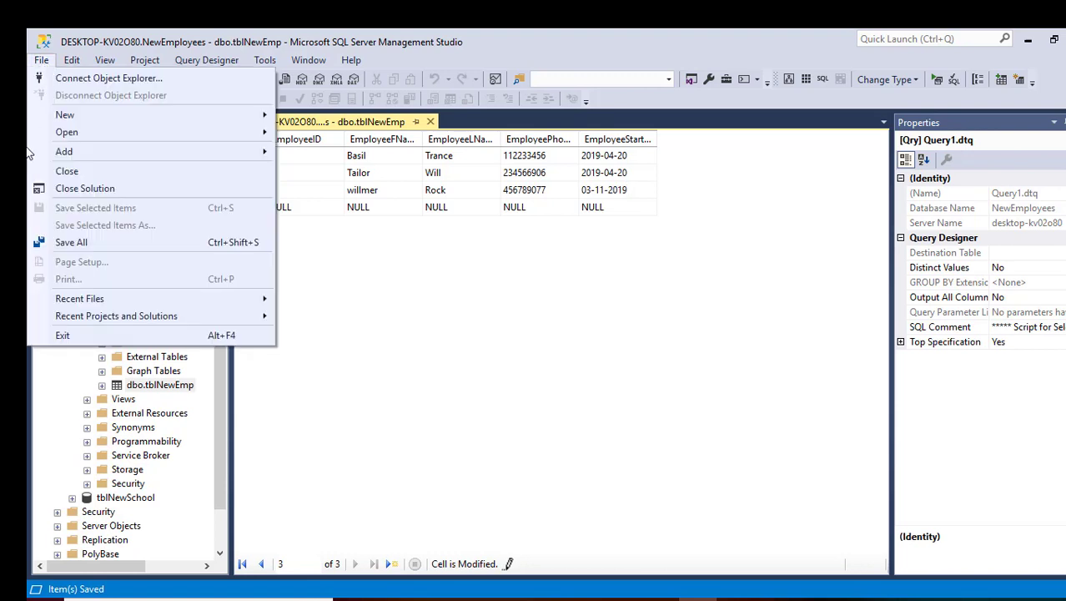
pyautogui.click(102, 241)
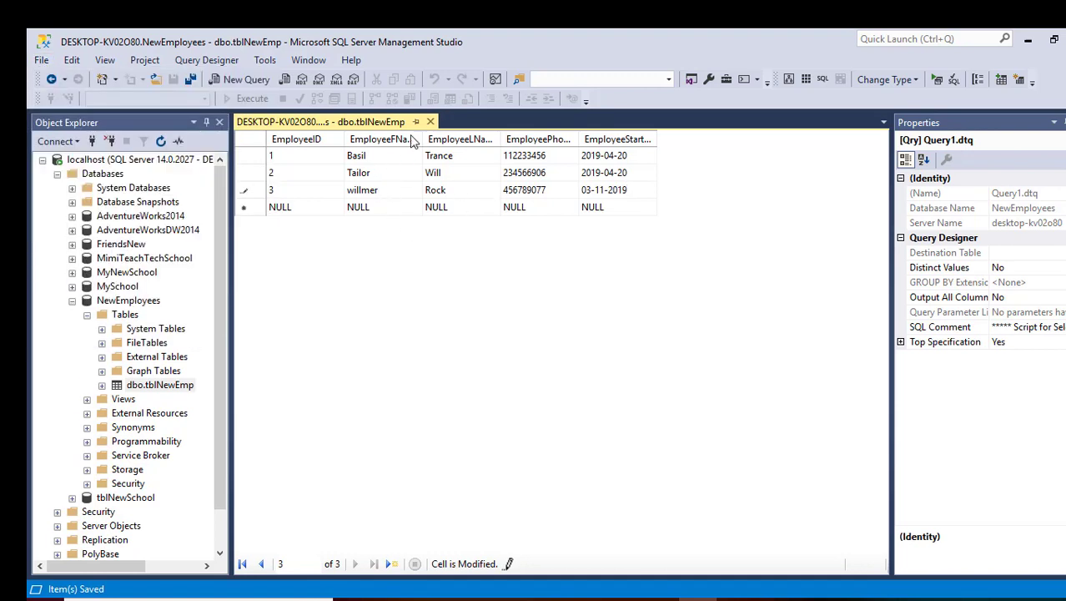
pyautogui.click(158, 141)
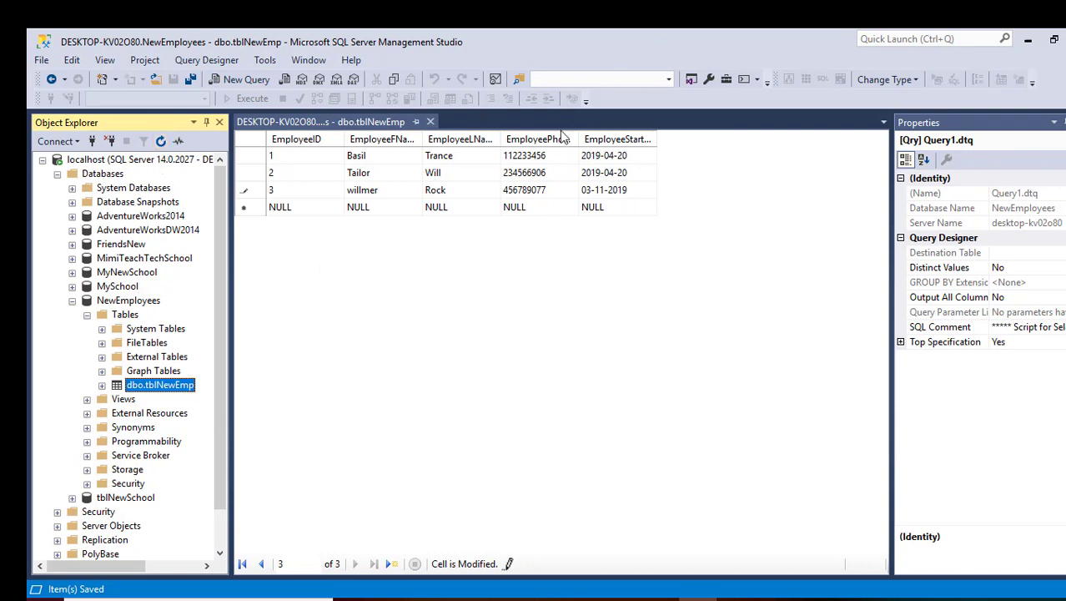
# Close the row editor and select the top 1000 rows of dbo.tblNewEmp.
pyautogui.click(430, 122)
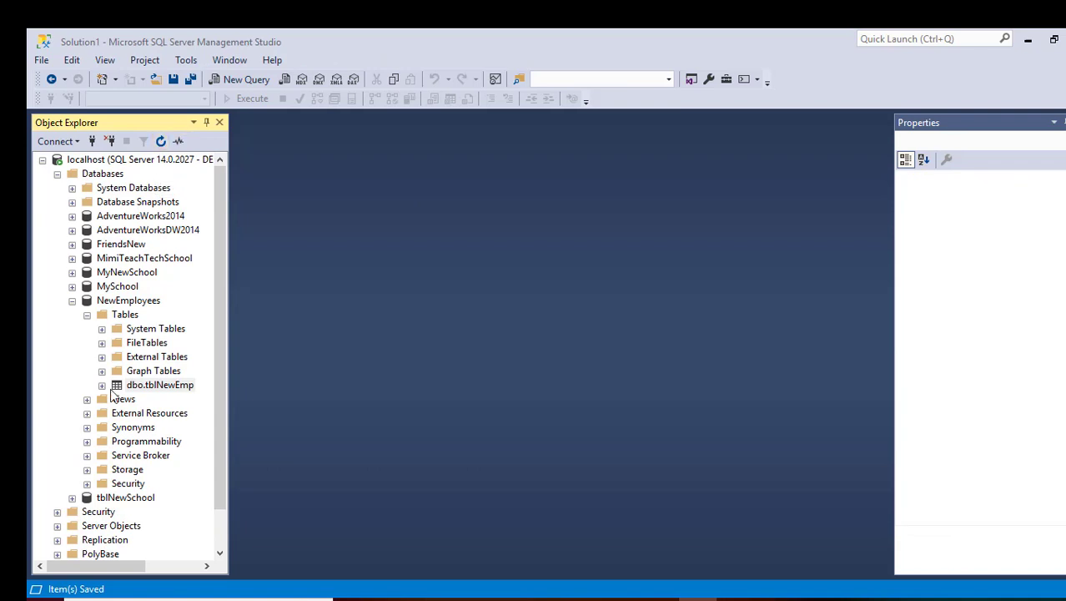
pyautogui.rightClick(151, 389)
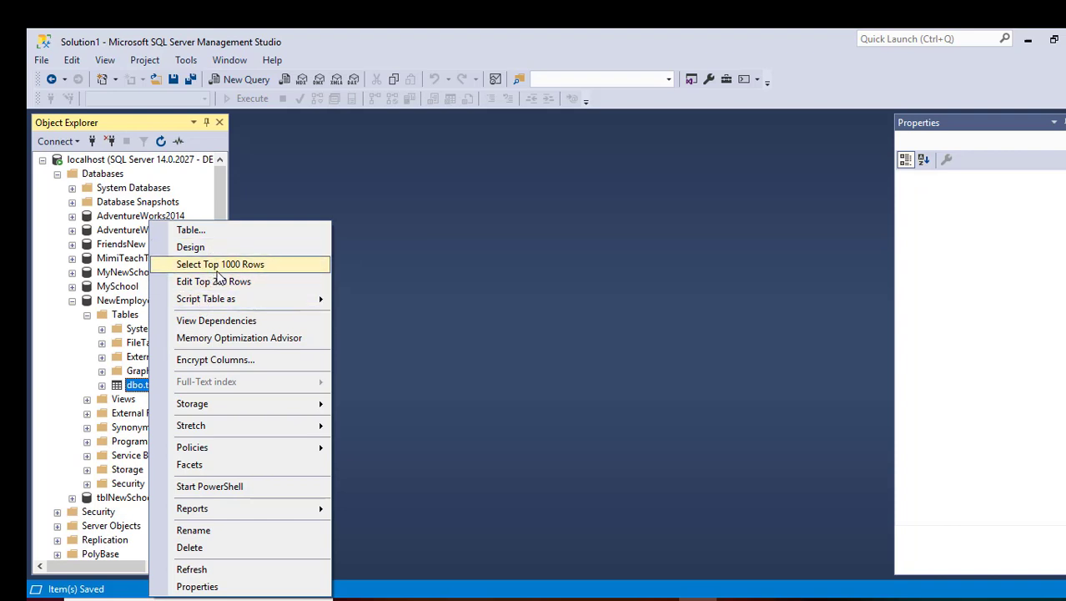
pyautogui.click(28, 432)
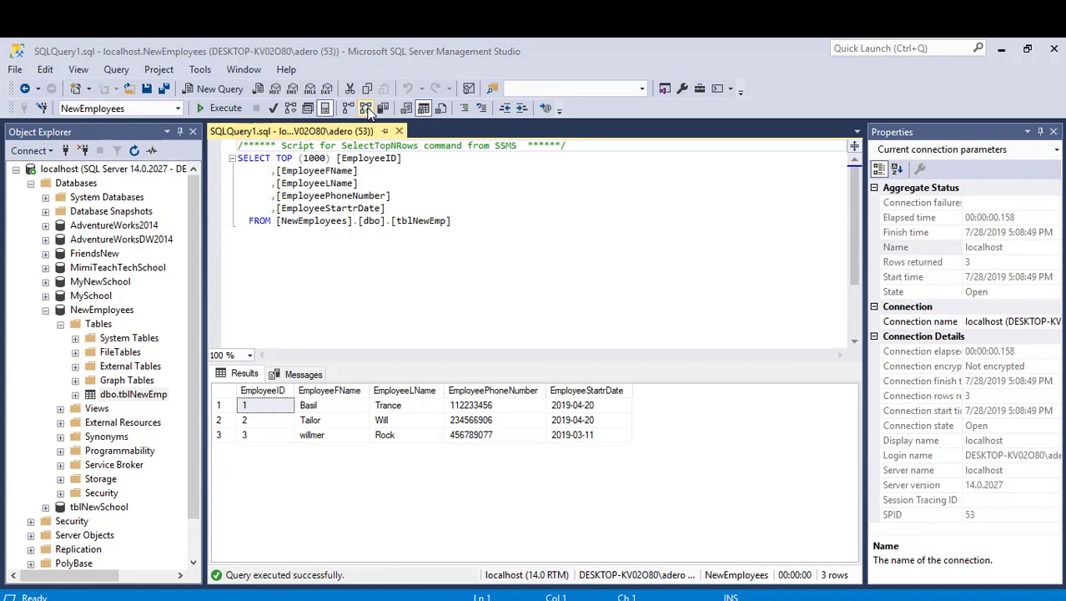
# Create a new query containing "select * From tblNewEmp" and execute it.
pyautogui.click(208, 93)
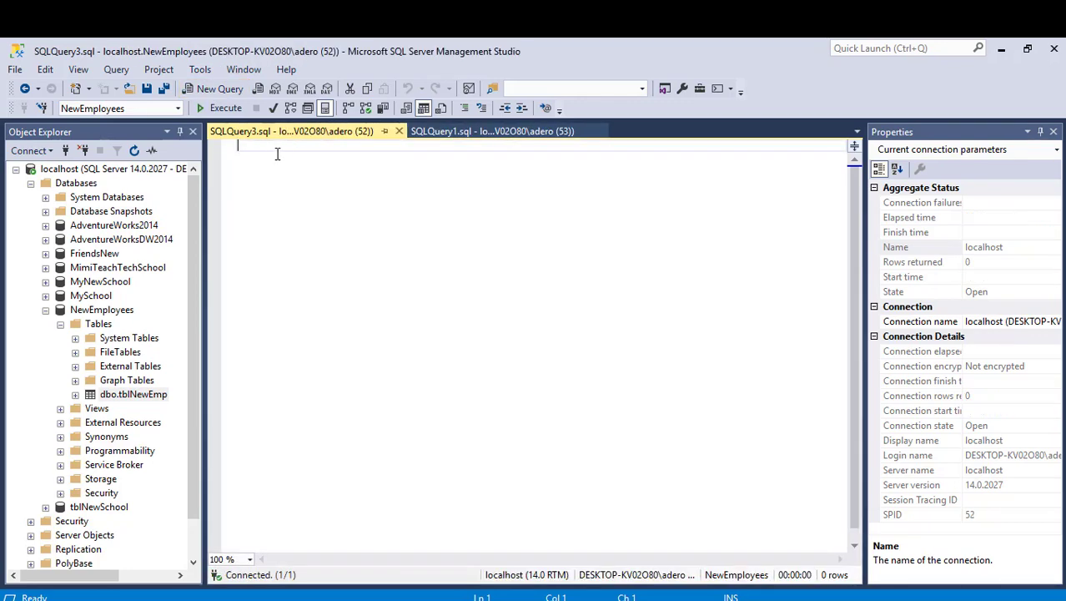
pyautogui.write('select ')
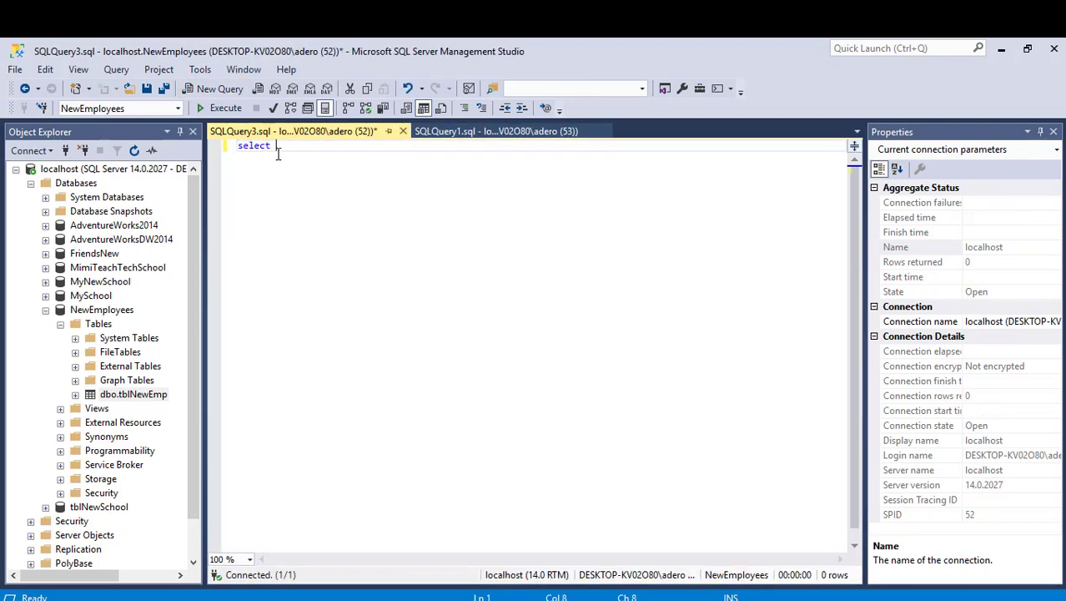
pyautogui.write('*')
pyautogui.write('m new')
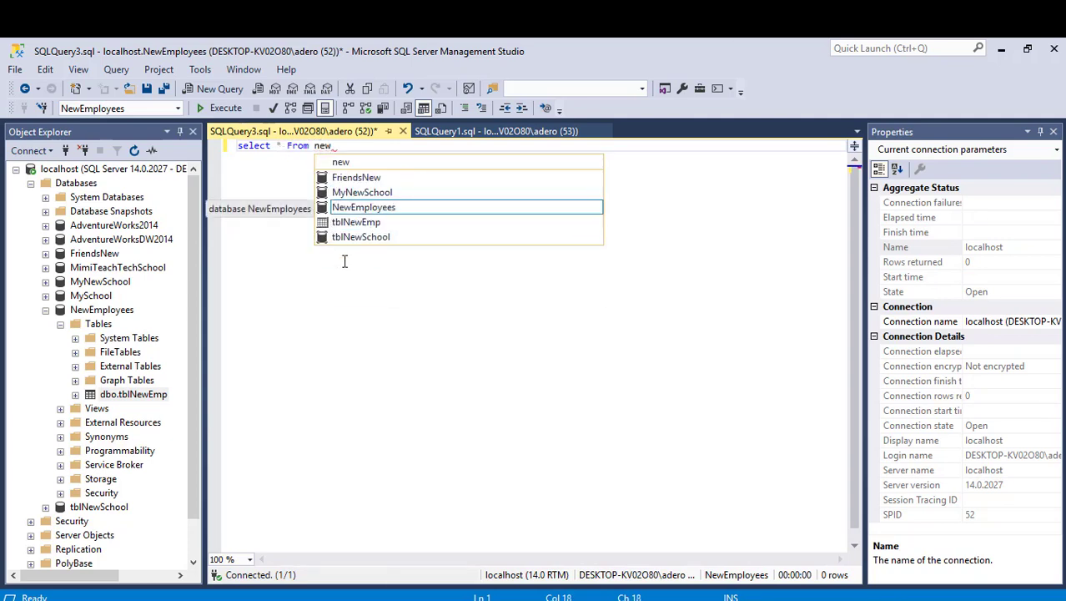
pyautogui.click(362, 222)
pyautogui.doubleClick(362, 223)
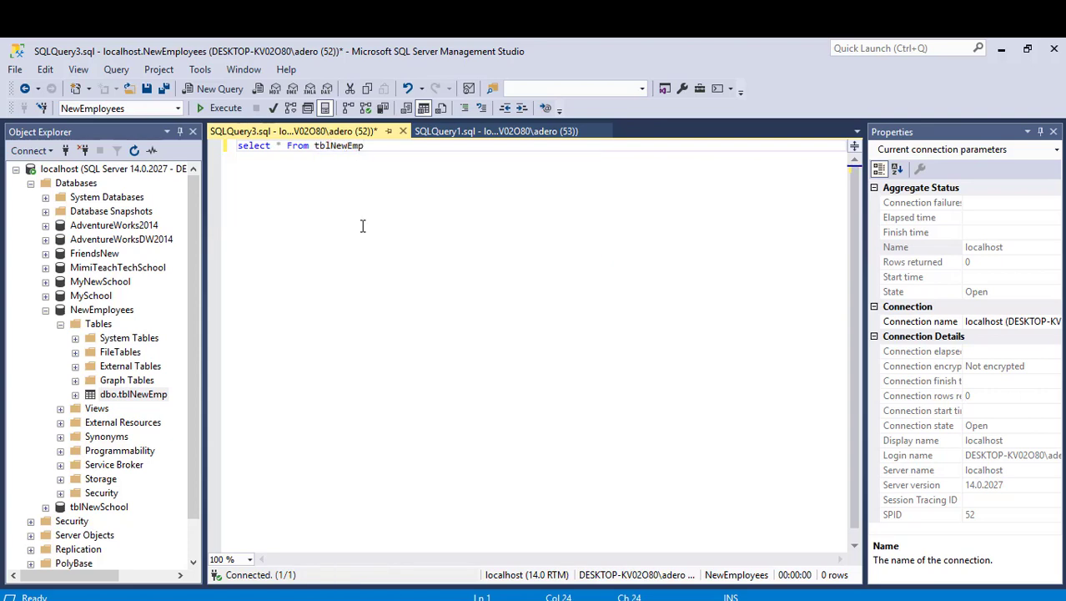
pyautogui.click(225, 108)
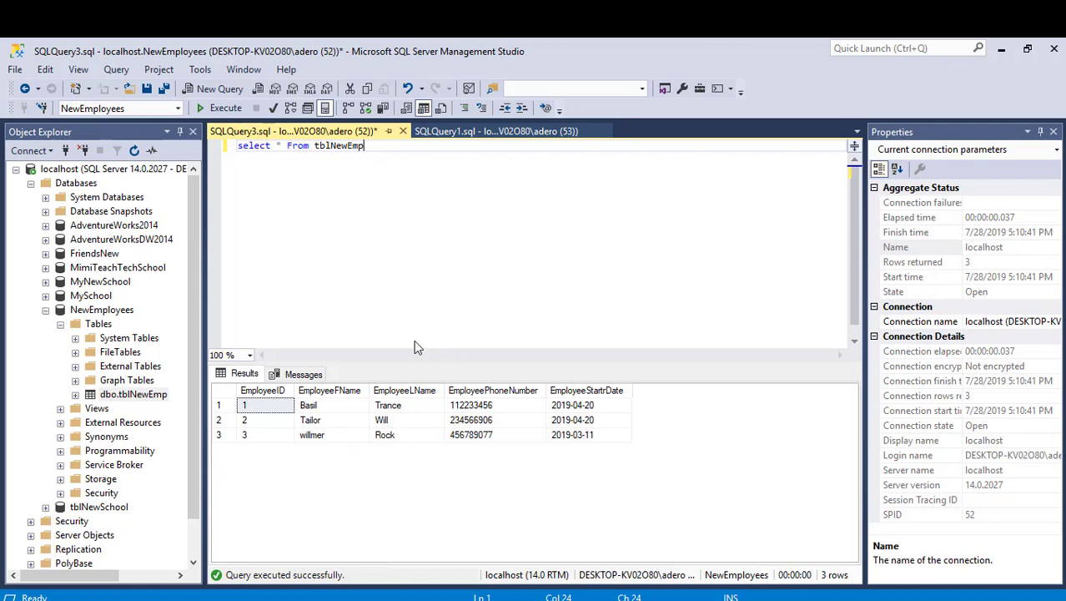
# Add a second statement, "Select EmployeeFName from tblNewEmp", below the first query, separated by a blank line.
pyautogui.press('Return')
pyautogui.press('Return')
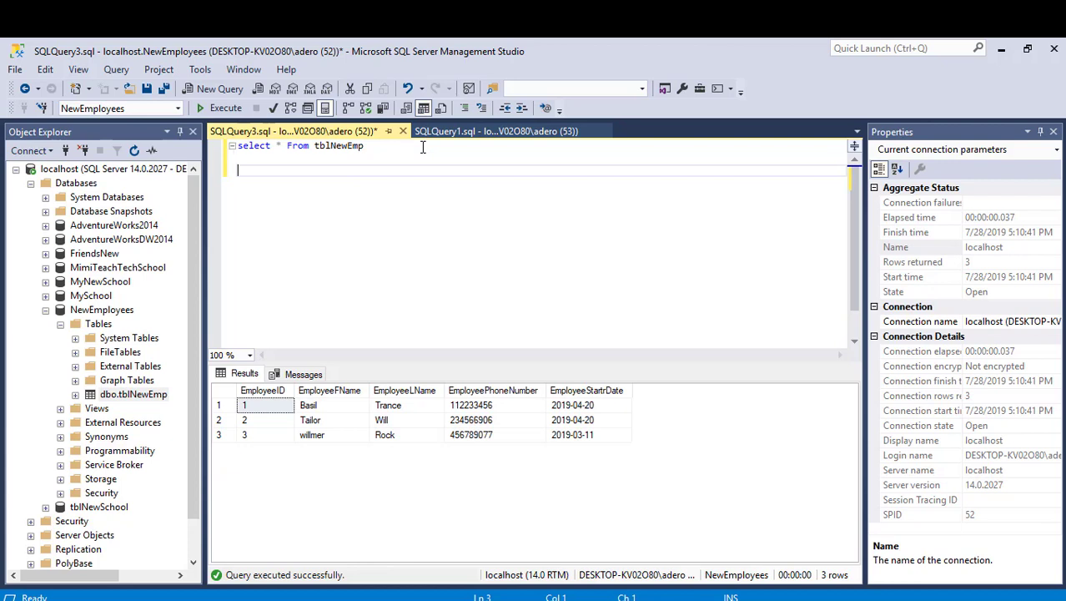
pyautogui.write('Select Empl')
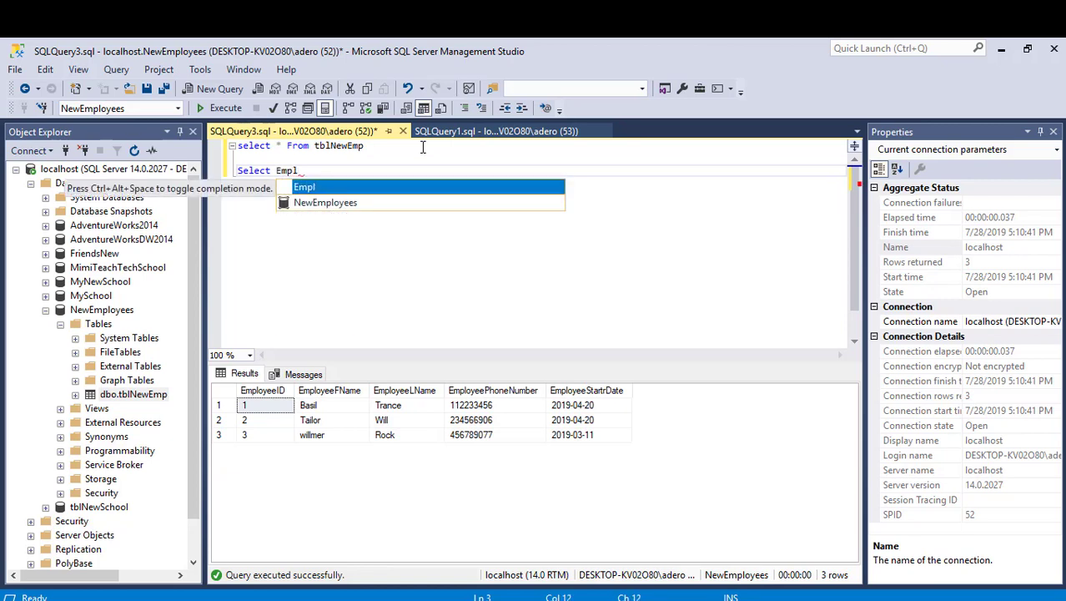
pyautogui.write('oyee')
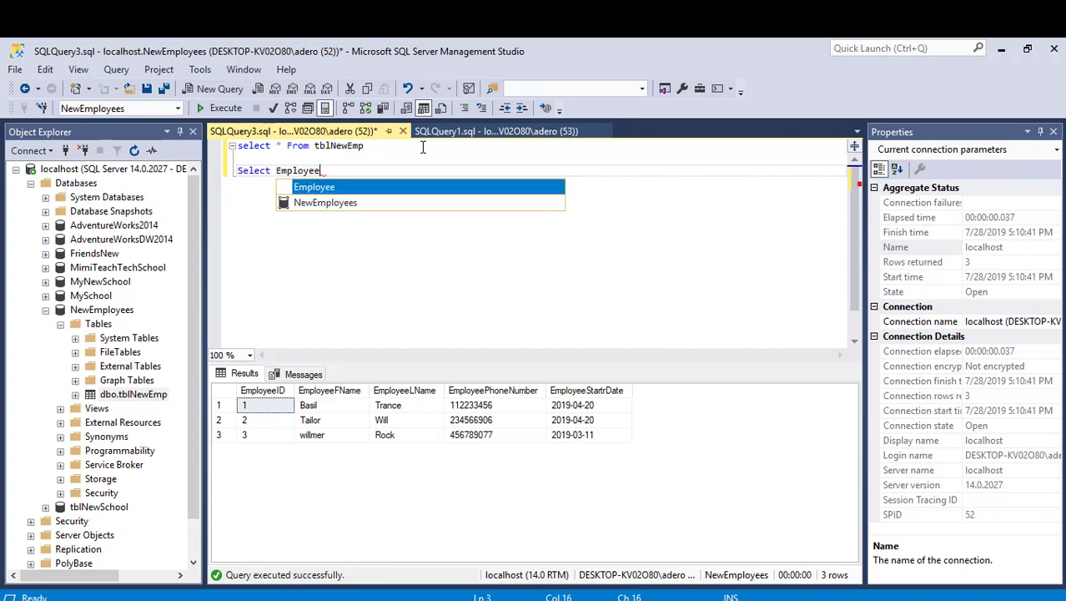
pyautogui.write('FNam')
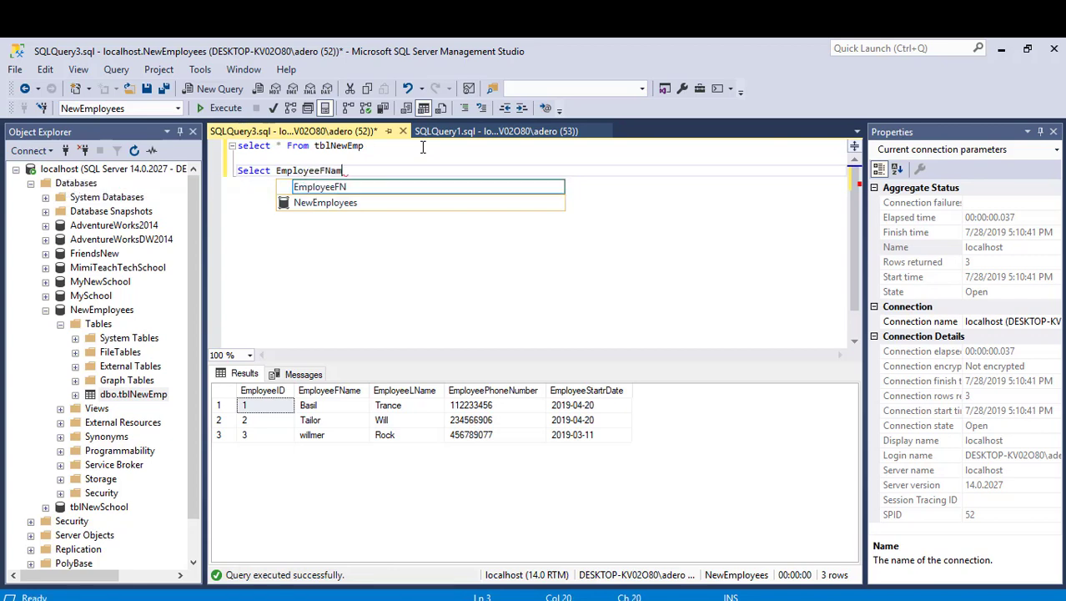
pyautogui.write('e from ')
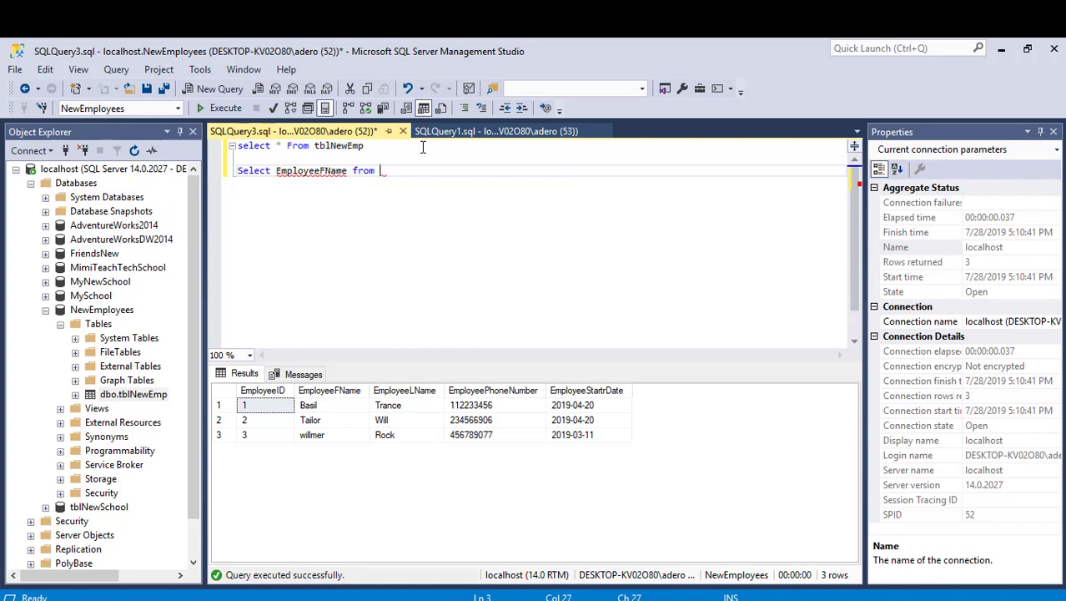
pyautogui.write('ne')
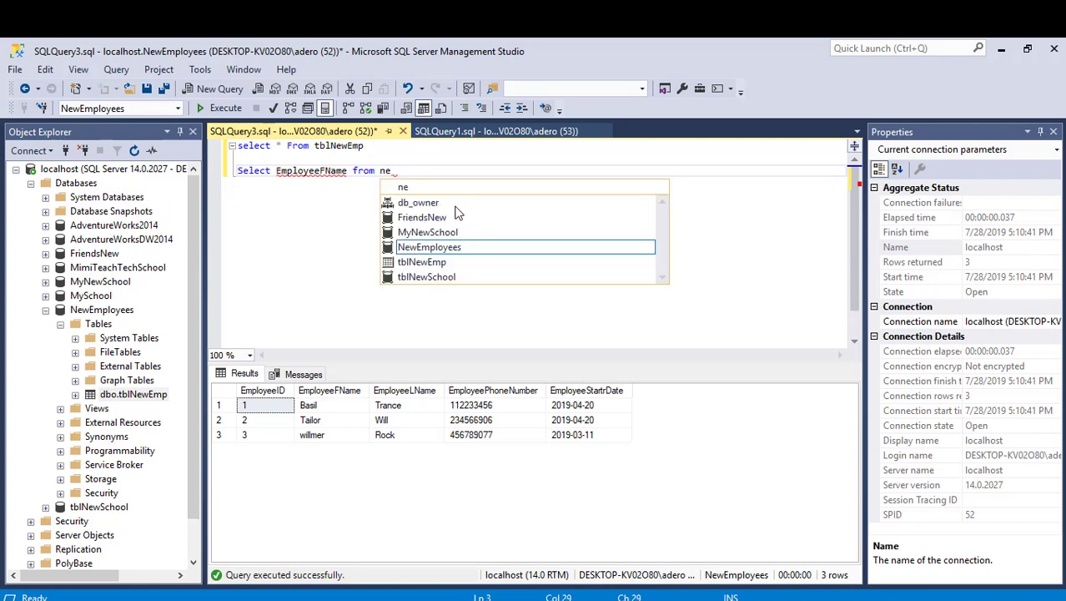
pyautogui.doubleClick(425, 262)
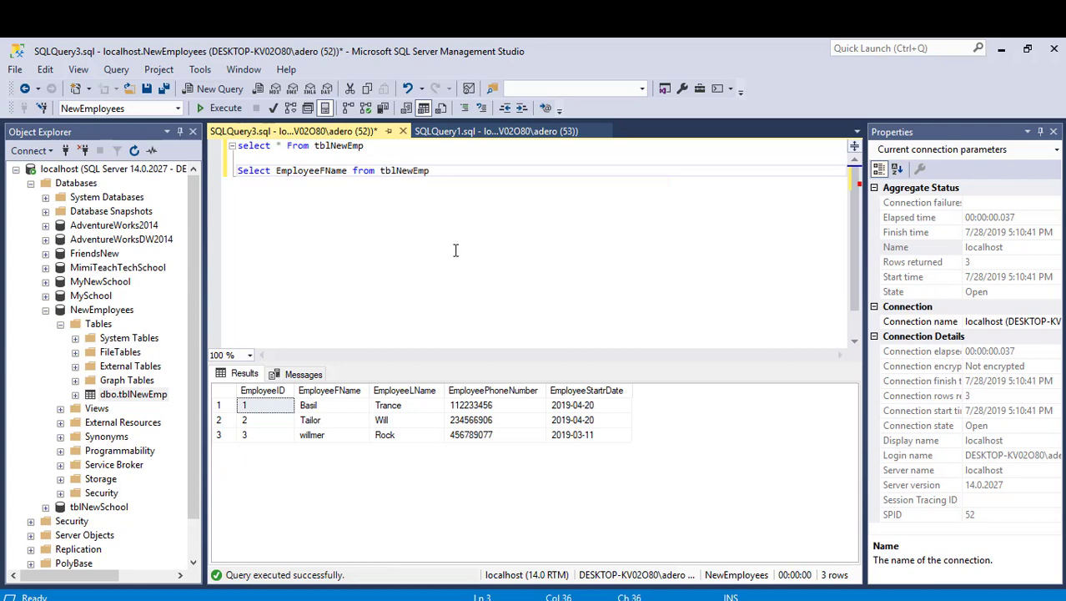
# Add a Where clause matching EmployeeFName to the second employee's first name in single quotes, and execute the whole script.
pyautogui.press('Return')
pyautogui.write('E')
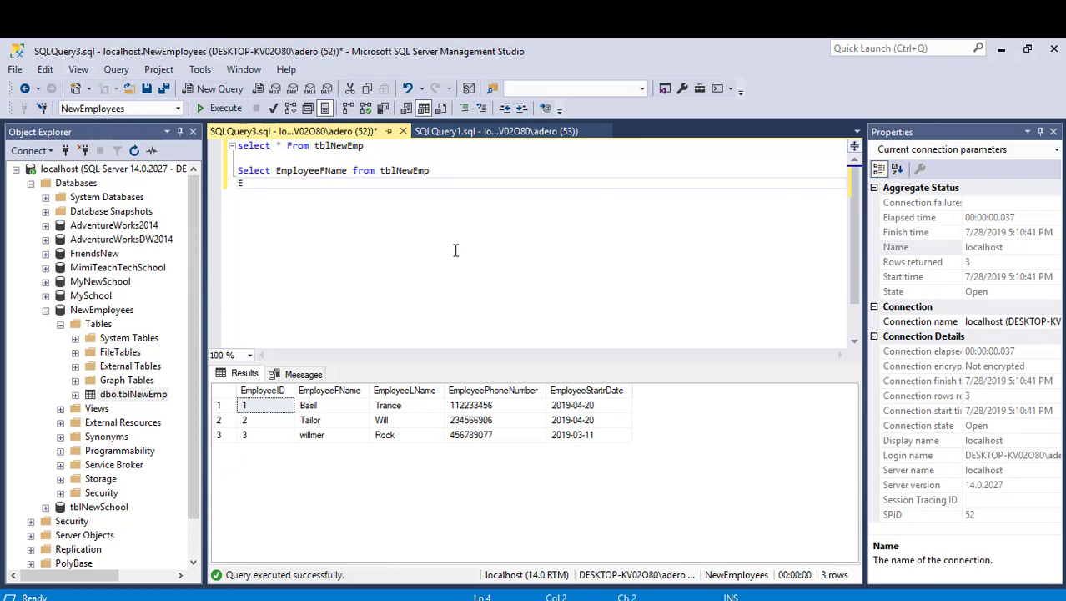
pyautogui.press('BackSpace')
pyautogui.write('Where Emplo')
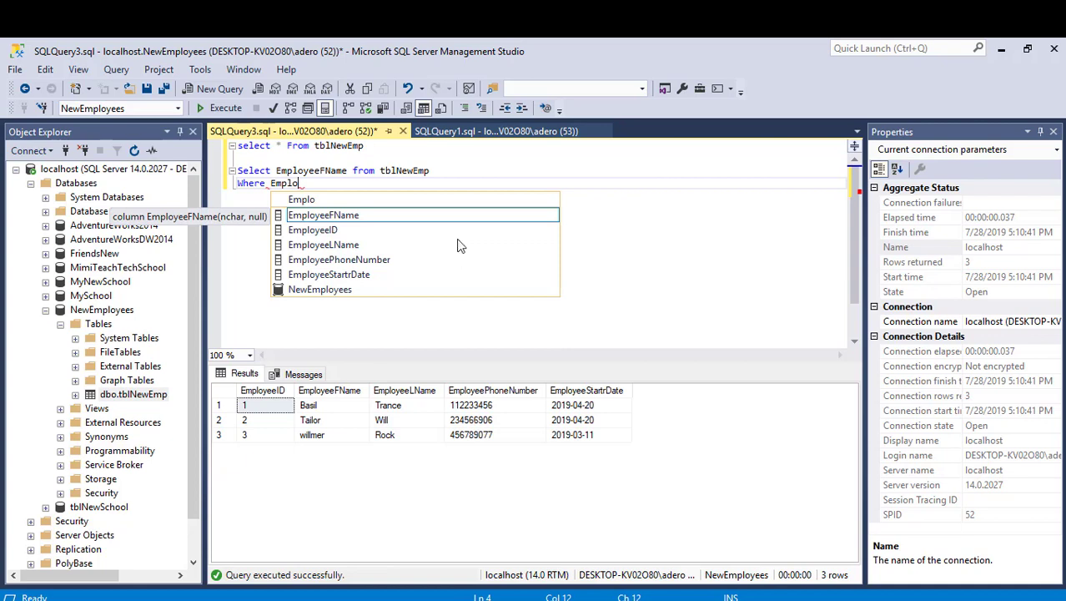
pyautogui.doubleClick(435, 214)
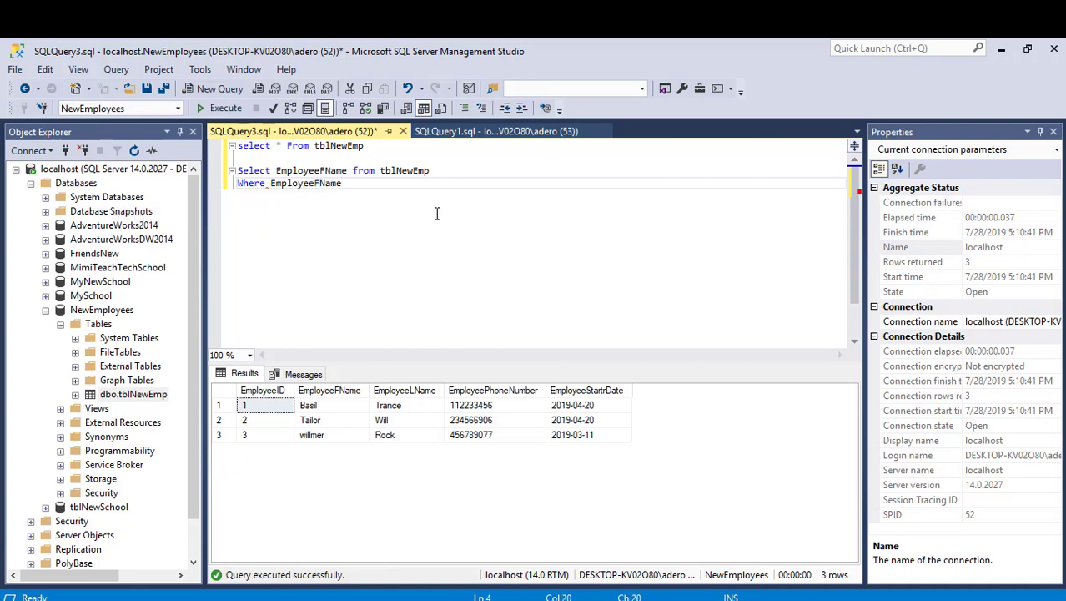
pyautogui.write('= Tai')
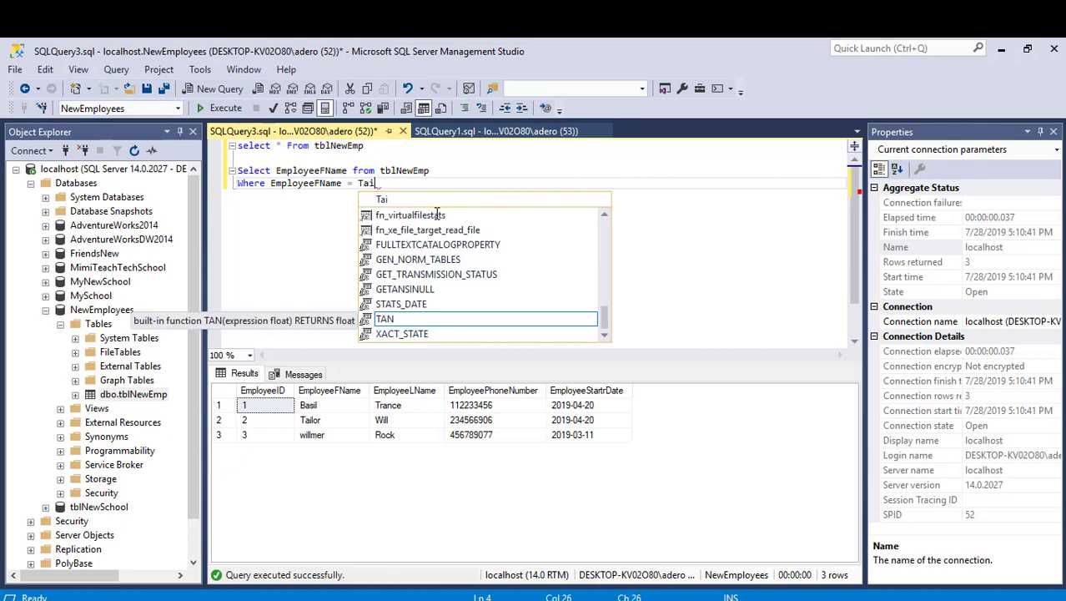
pyautogui.press('BackSpace')
pyautogui.press('BackSpace')
pyautogui.press('BackSpace')
pyautogui.press('Escape')
pyautogui.write("'T")
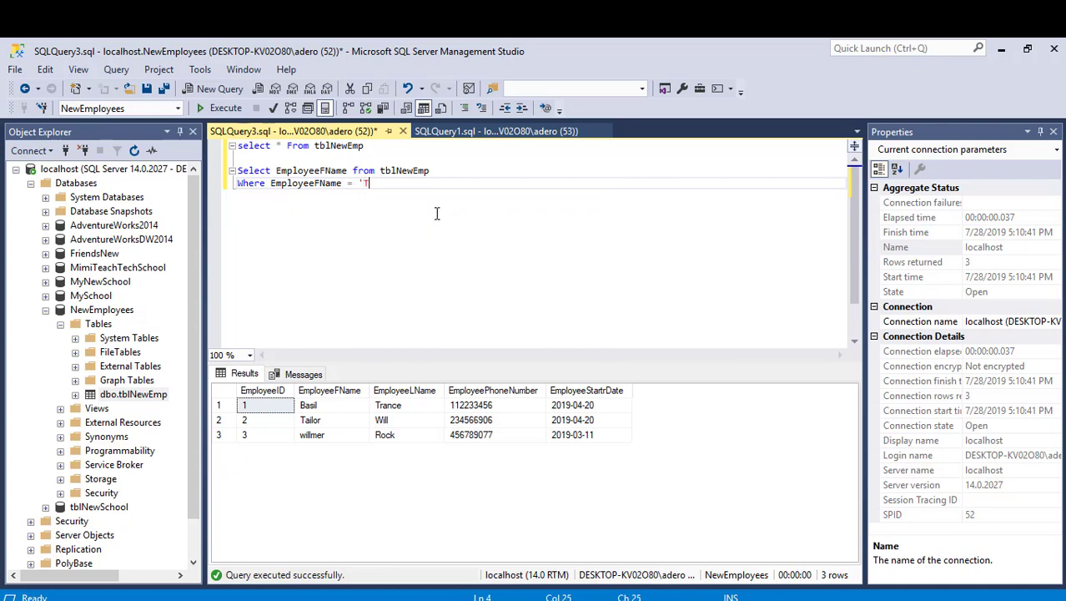
pyautogui.write('ailr')
pyautogui.write("r'")
pyautogui.click(214, 106)
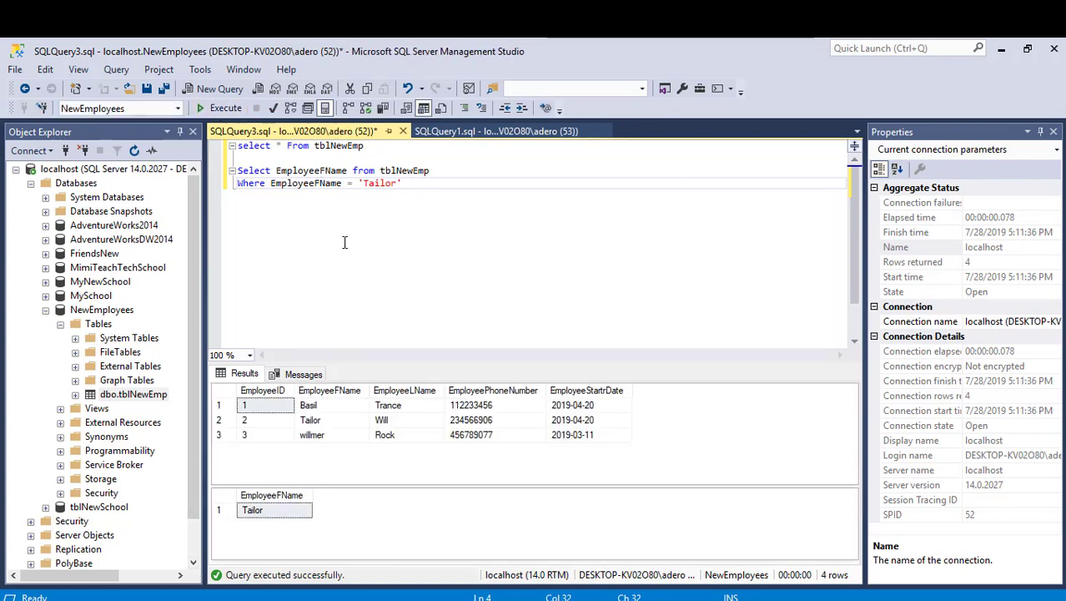
# Execute only the EmployeeFName statement with its Where clause, and clear the text selection.
pyautogui.moveTo(238, 170); pyautogui.dragTo(469, 206)
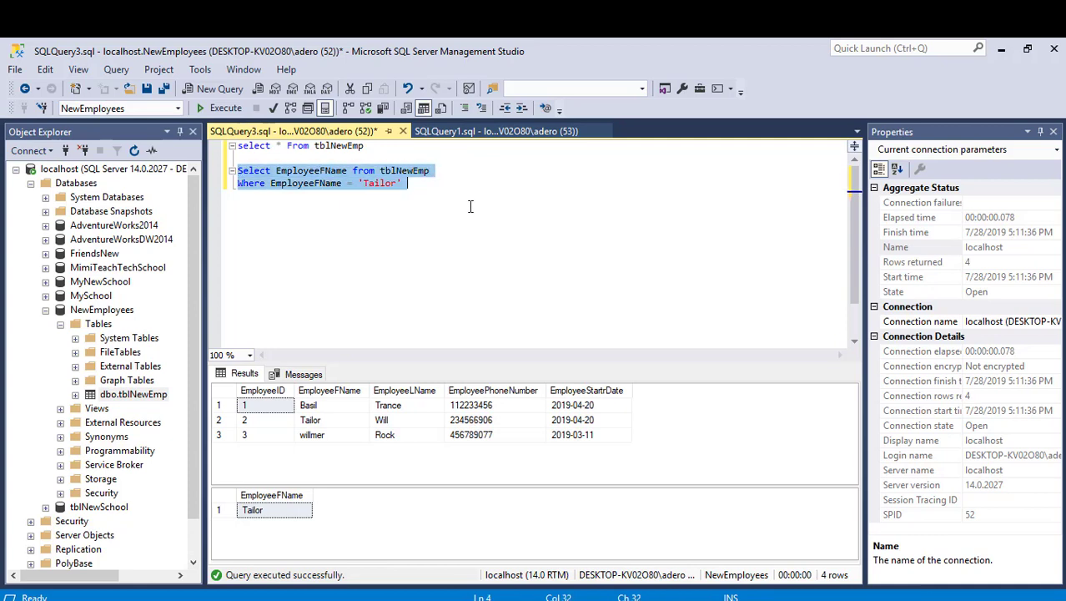
pyautogui.click(219, 108)
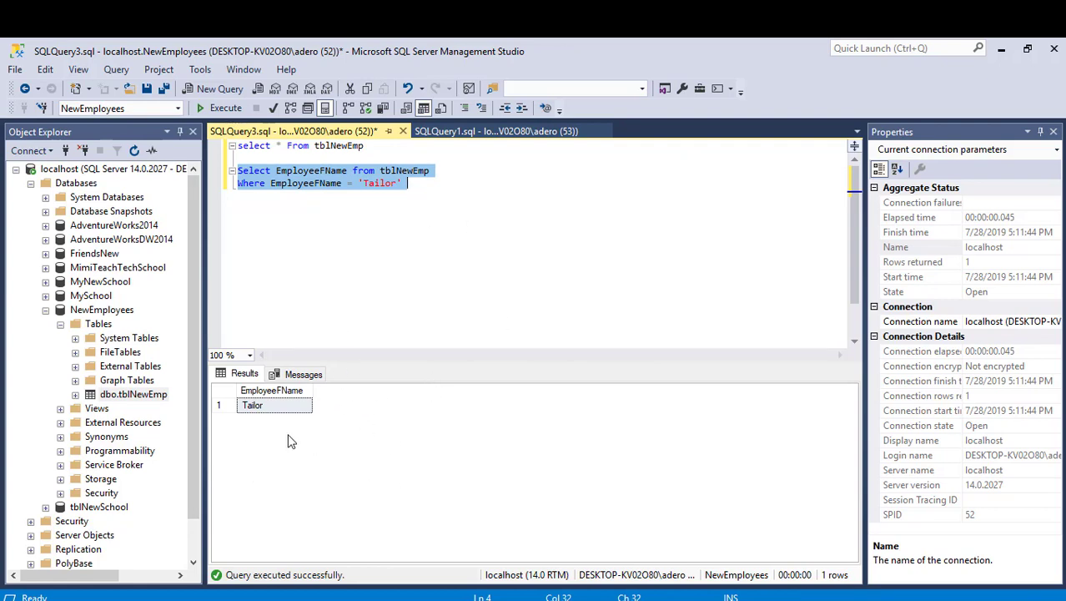
pyautogui.click(473, 227)
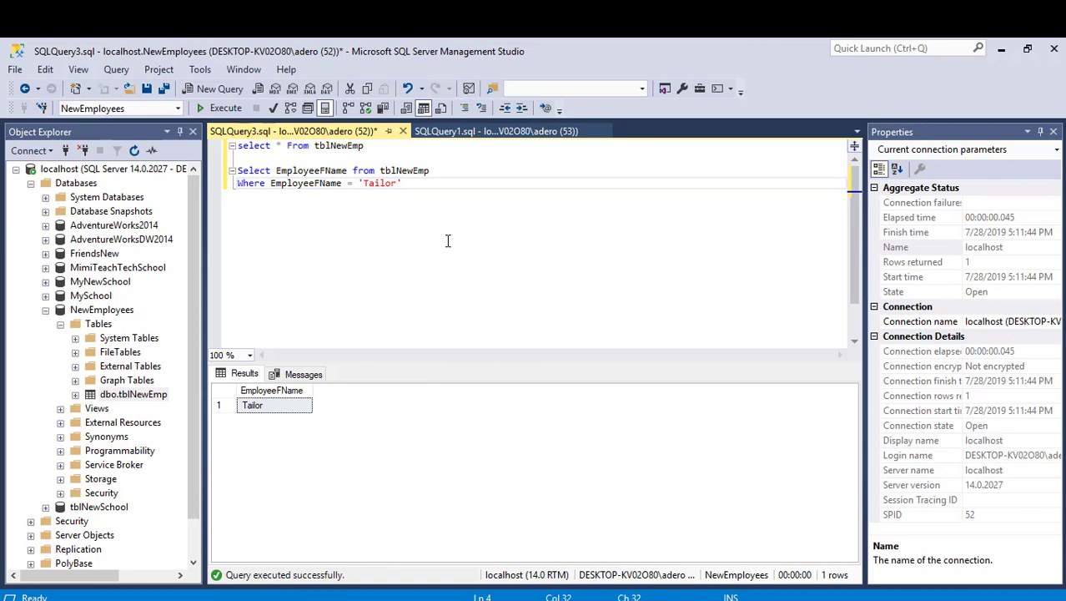